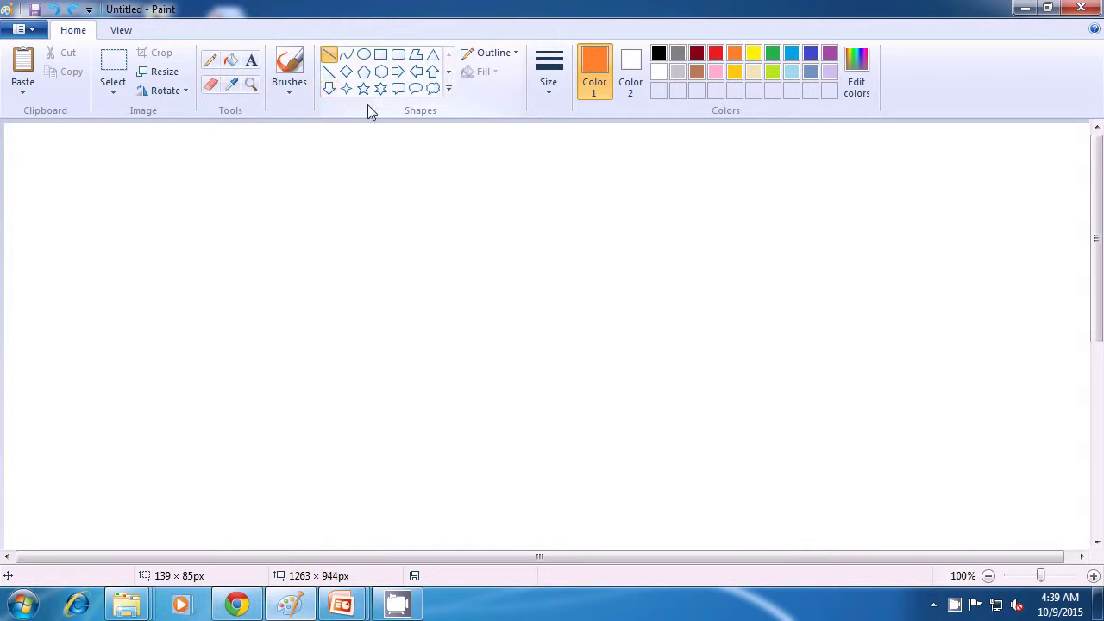
# Draw a descending diagonal orange line about 319 × 236 px across the canvas middle, using the thinnest line size.
pyautogui.click(545, 95)
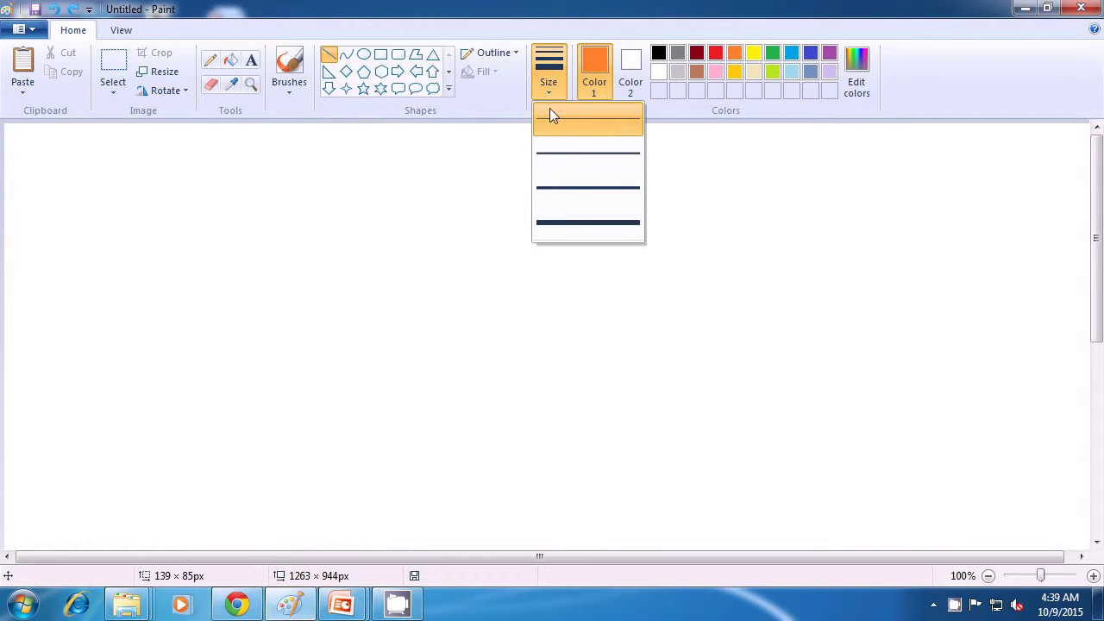
pyautogui.click(552, 115)
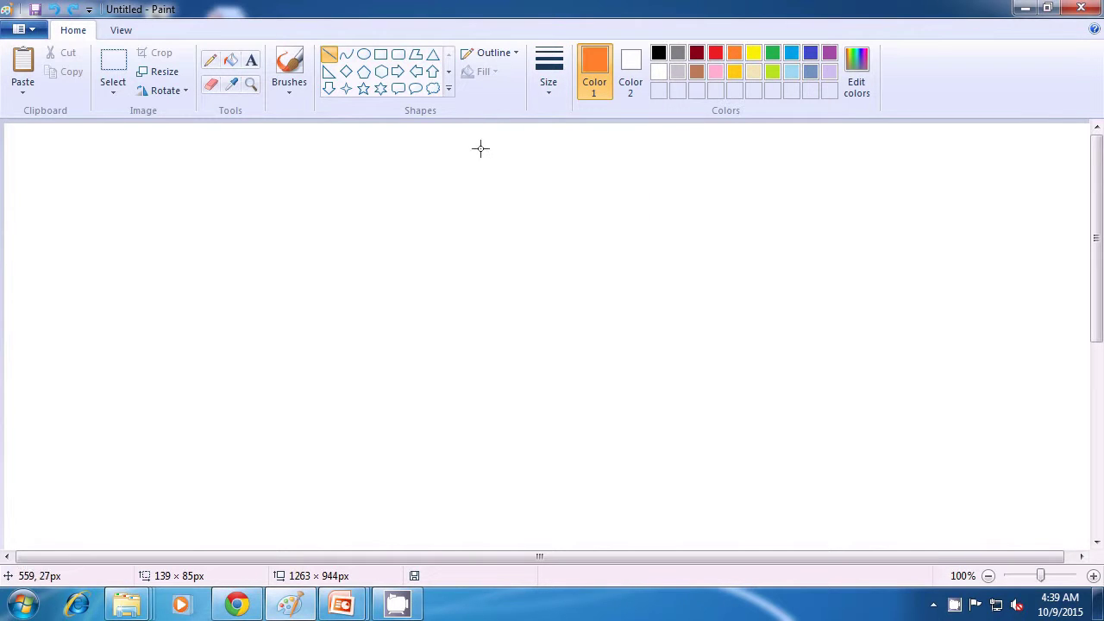
pyautogui.moveTo(381, 205)
pyautogui.mouseDown()
pyautogui.moveTo(441, 268)
pyautogui.moveTo(656, 409)
pyautogui.mouseUp()
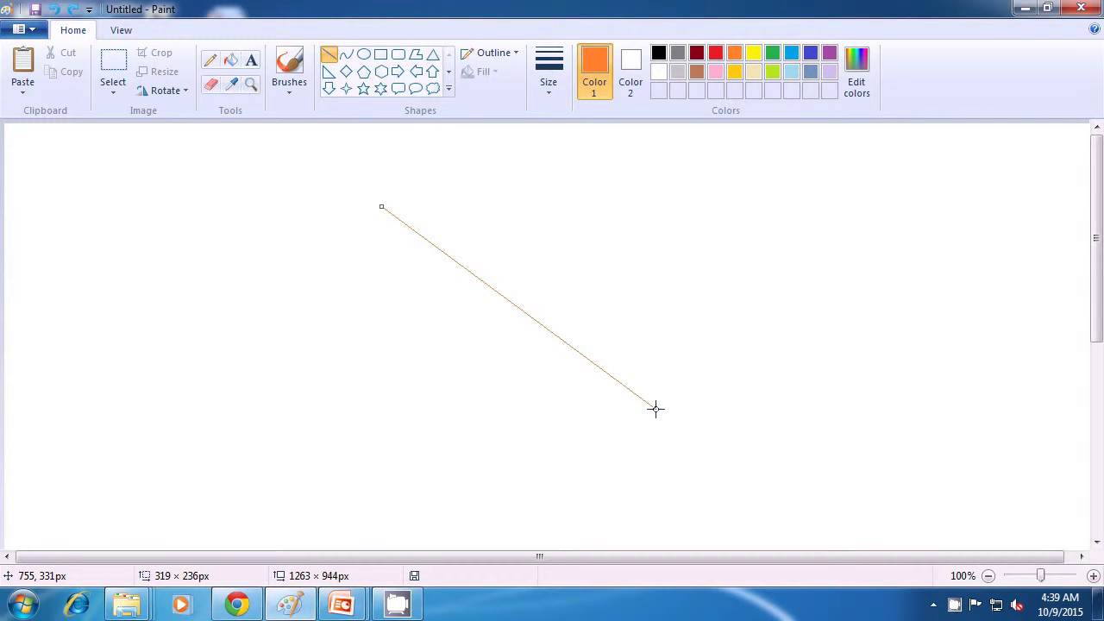
pyautogui.click(701, 396)
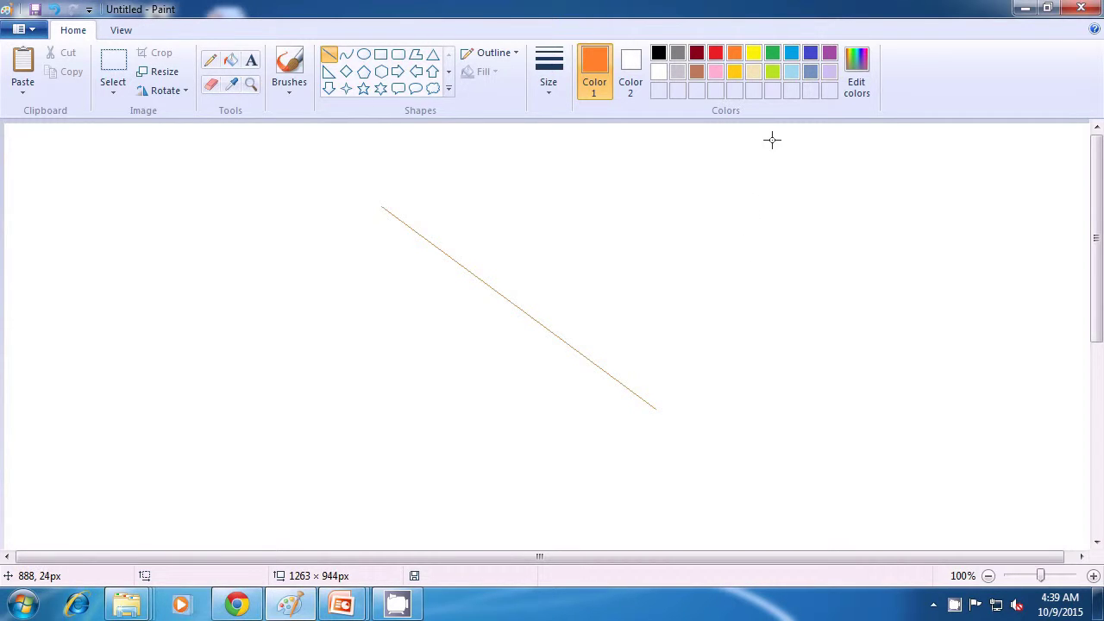
# Draw a rising diagonal green line about 312 × 256 px across the orange line, using the second-thinnest line size.
pyautogui.click(771, 52)
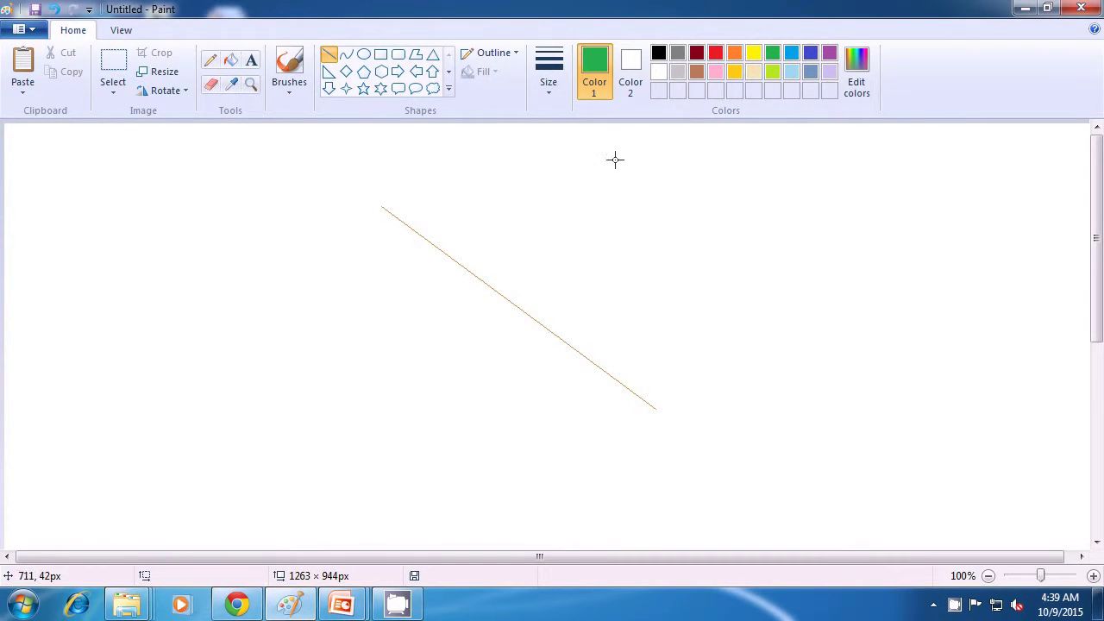
pyautogui.click(549, 96)
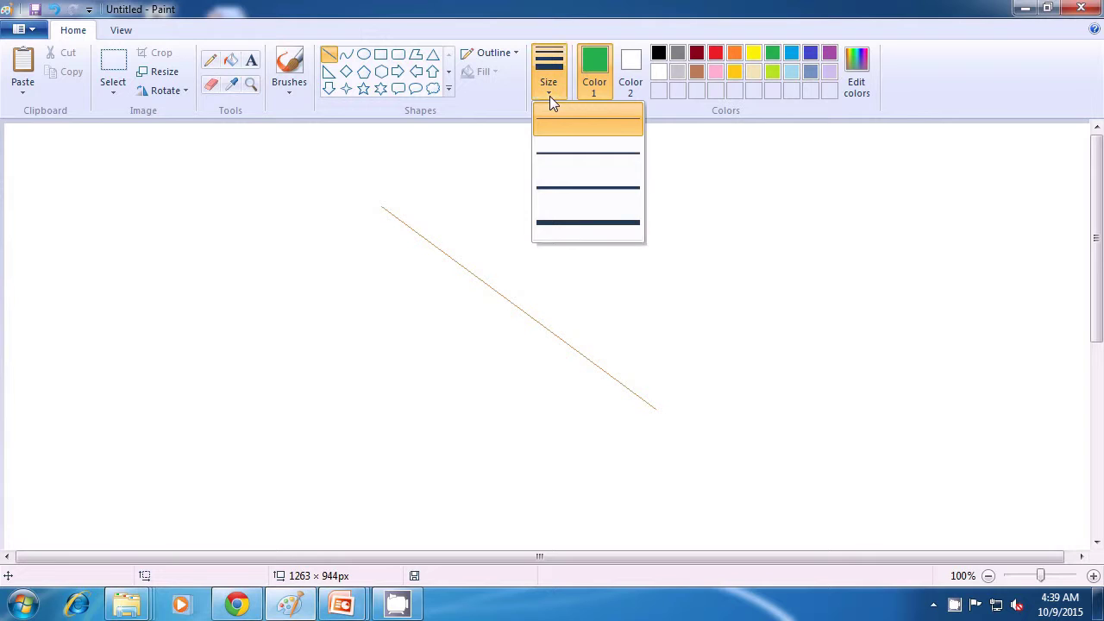
pyautogui.click(552, 161)
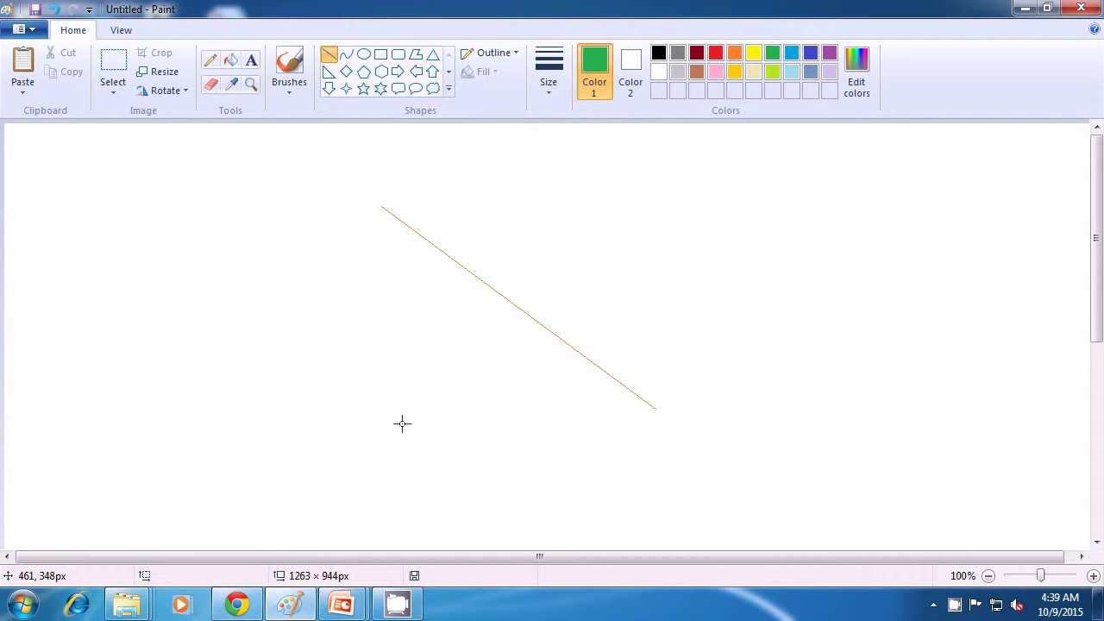
pyautogui.moveTo(389, 422); pyautogui.dragTo(658, 203)
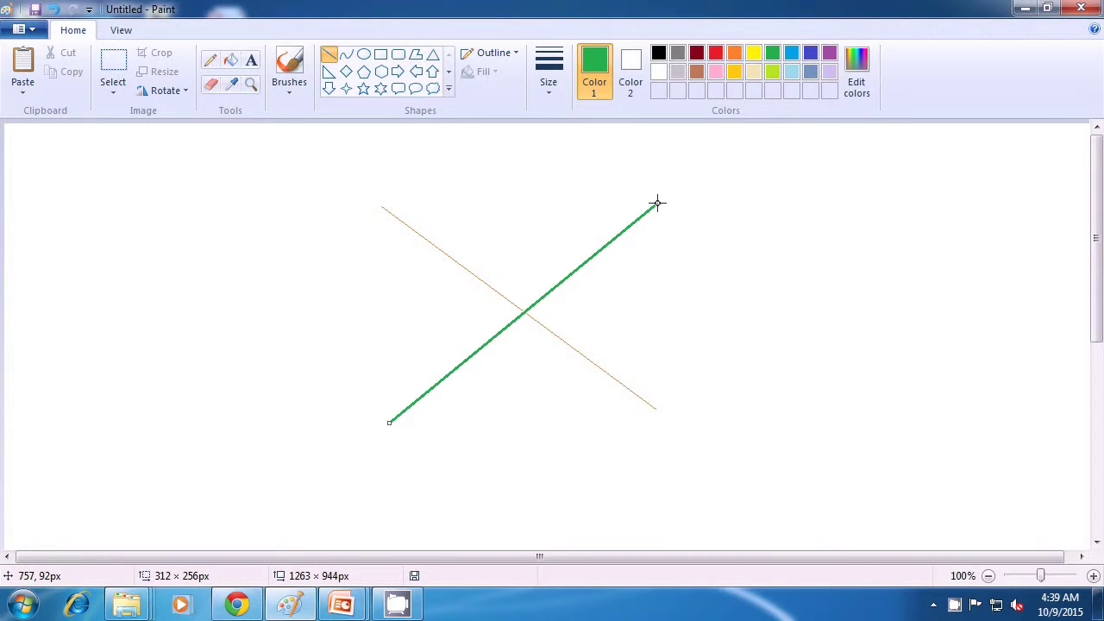
pyautogui.click(740, 208)
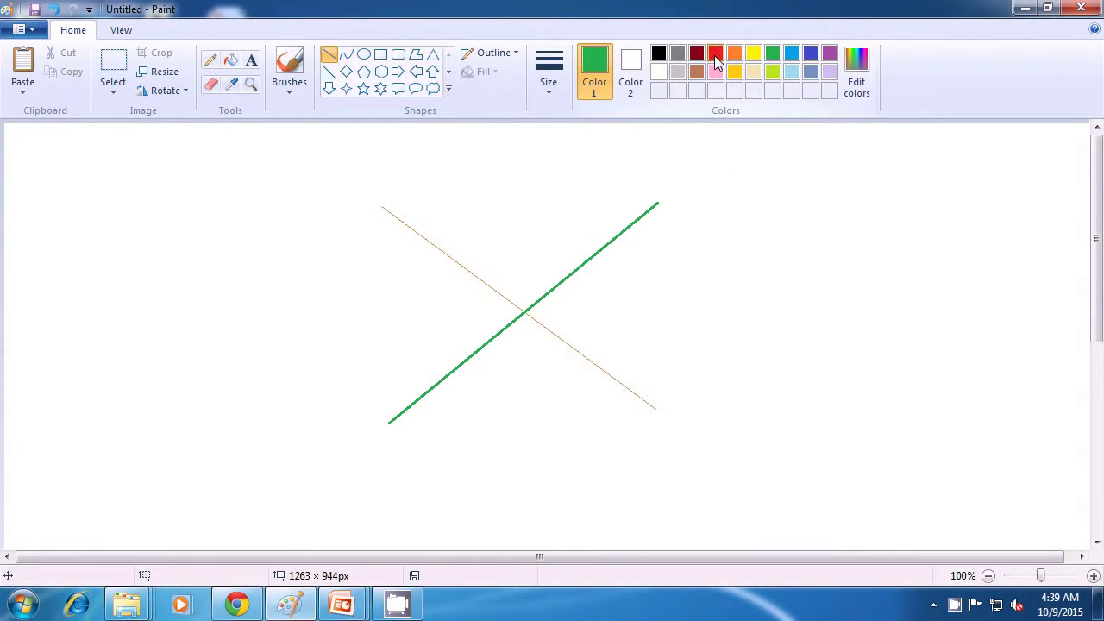
# Draw a nearly horizontal red line about 456 px long through the crossing point, using the third line size.
pyautogui.click(715, 55)
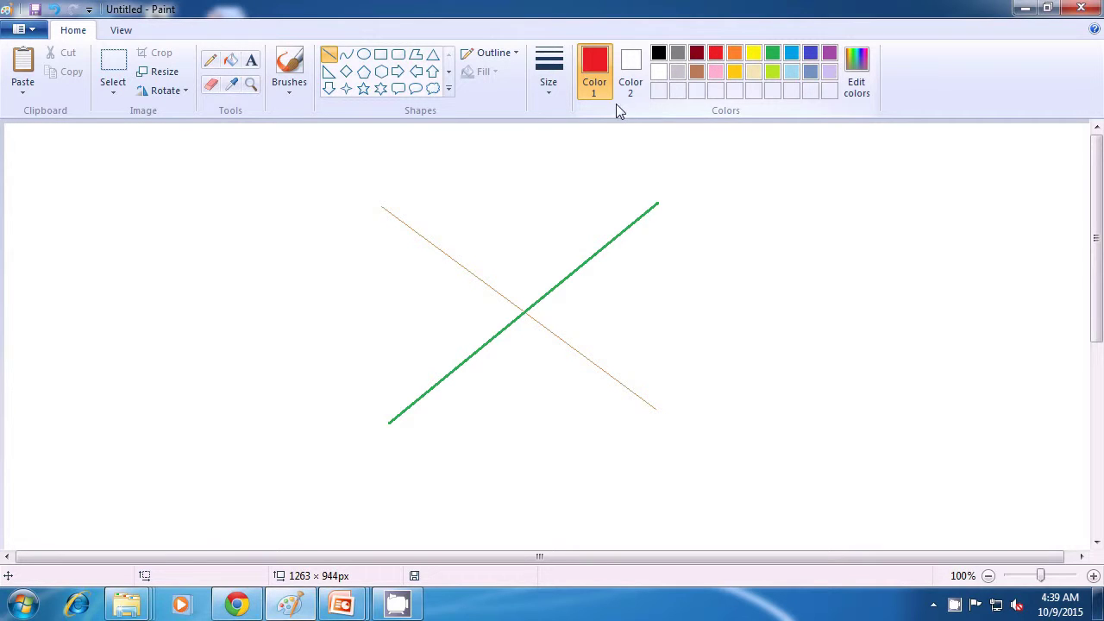
pyautogui.click(554, 102)
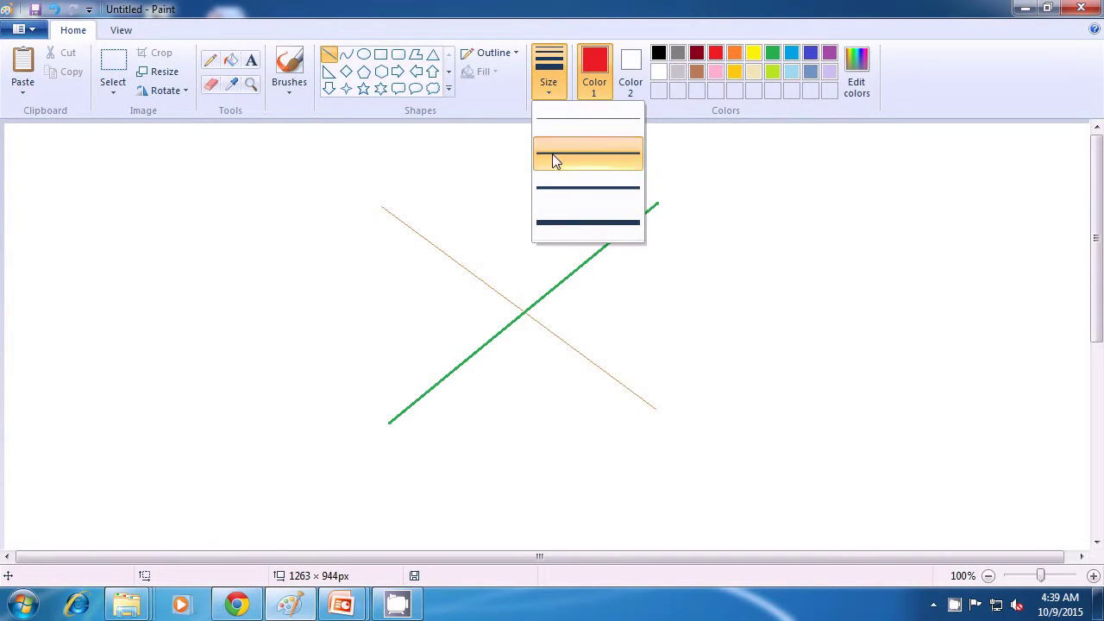
pyautogui.click(557, 185)
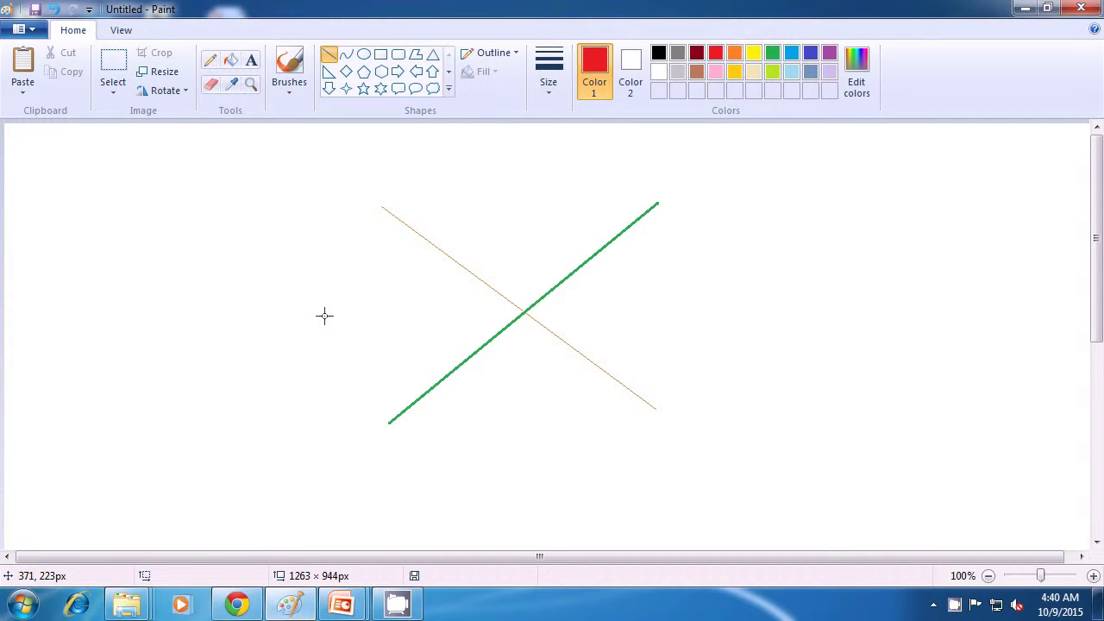
pyautogui.moveTo(323, 315); pyautogui.dragTo(718, 309)
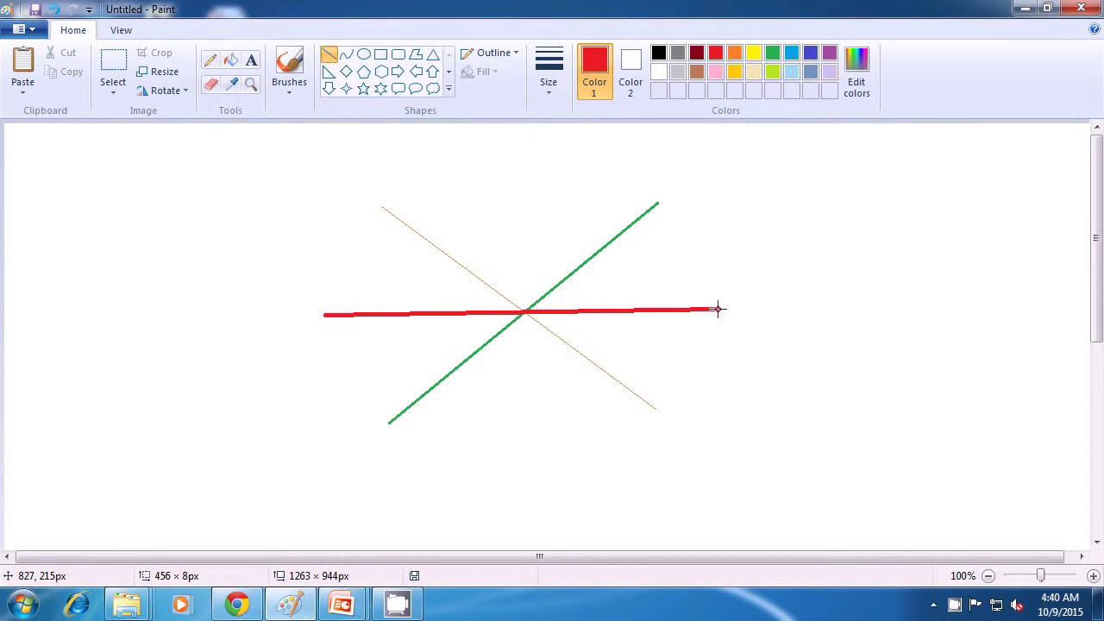
pyautogui.moveTo(717, 308); pyautogui.dragTo(717, 309)
pyautogui.click(771, 320)
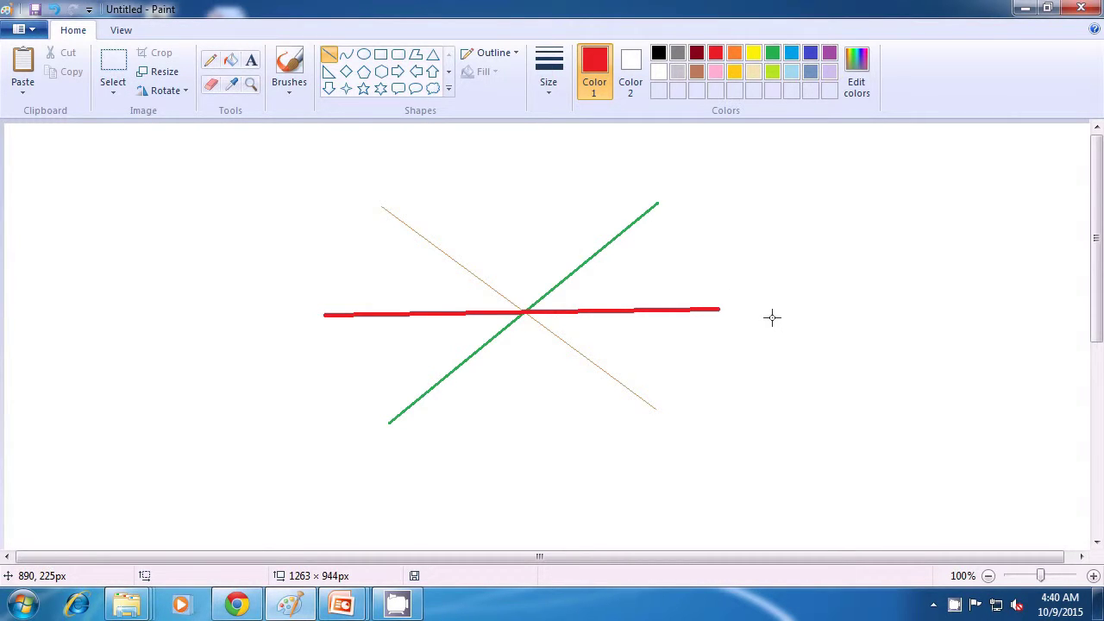
# Draw a nearly vertical indigo line through the crossing point with the thickest line size, adjusting its ends to about 16 × 316 px.
pyautogui.click(810, 55)
pyautogui.click(557, 97)
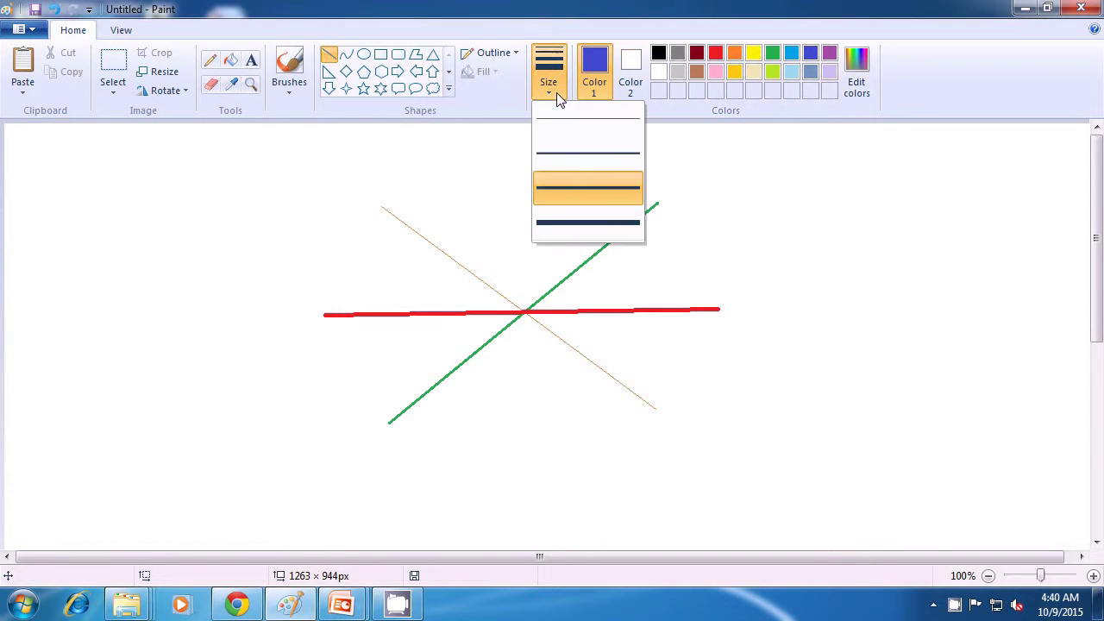
pyautogui.click(565, 222)
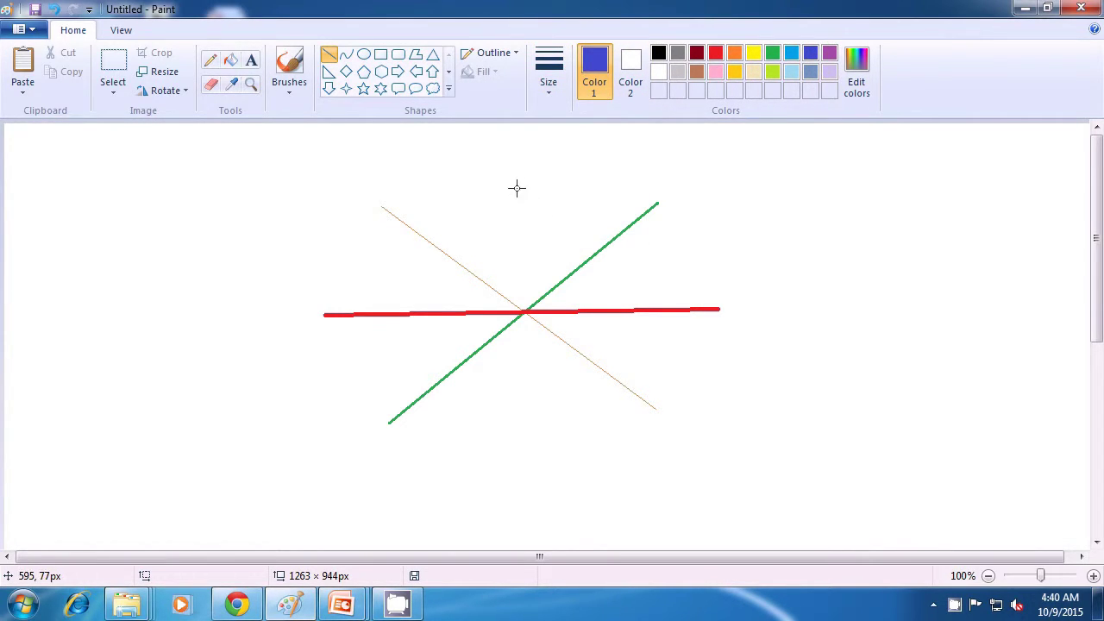
pyautogui.moveTo(515, 175); pyautogui.dragTo(532, 450)
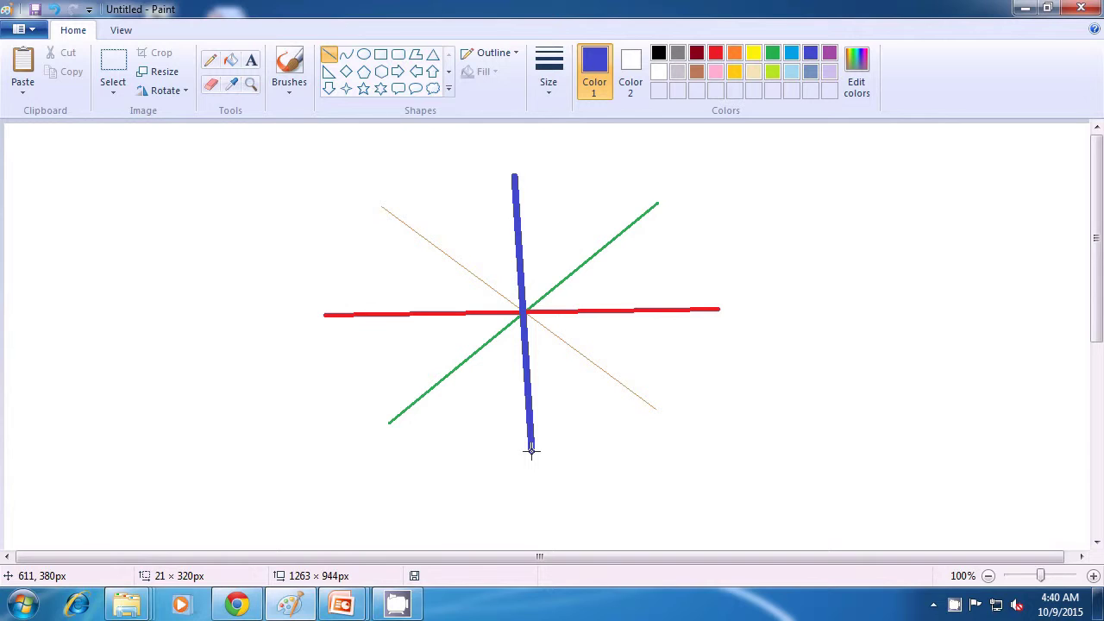
pyautogui.moveTo(531, 449); pyautogui.dragTo(531, 453)
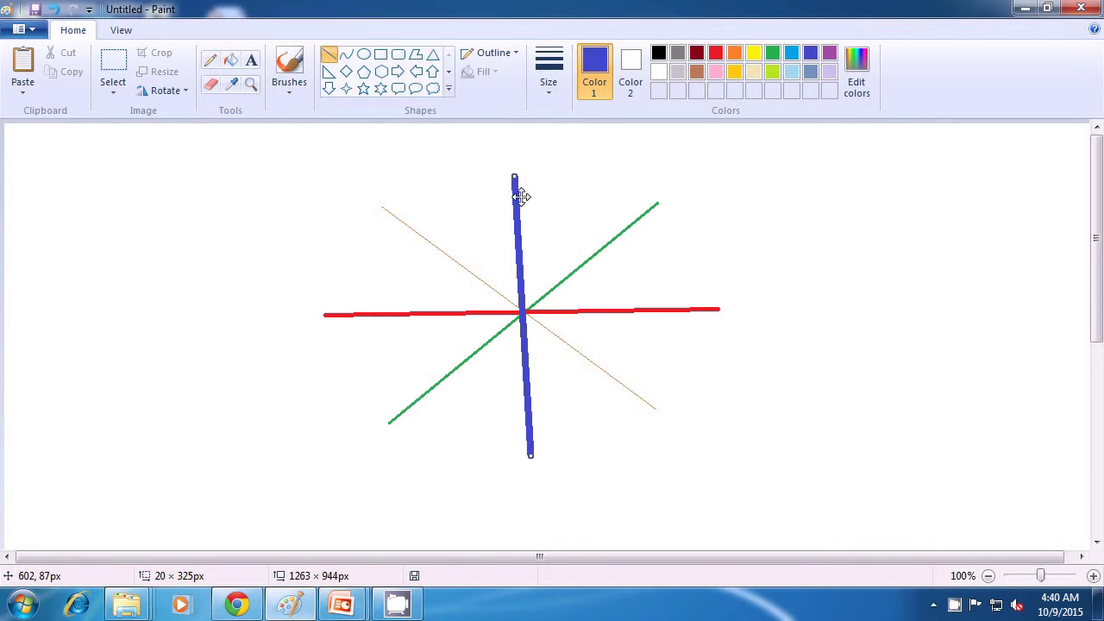
pyautogui.moveTo(515, 177); pyautogui.dragTo(517, 183)
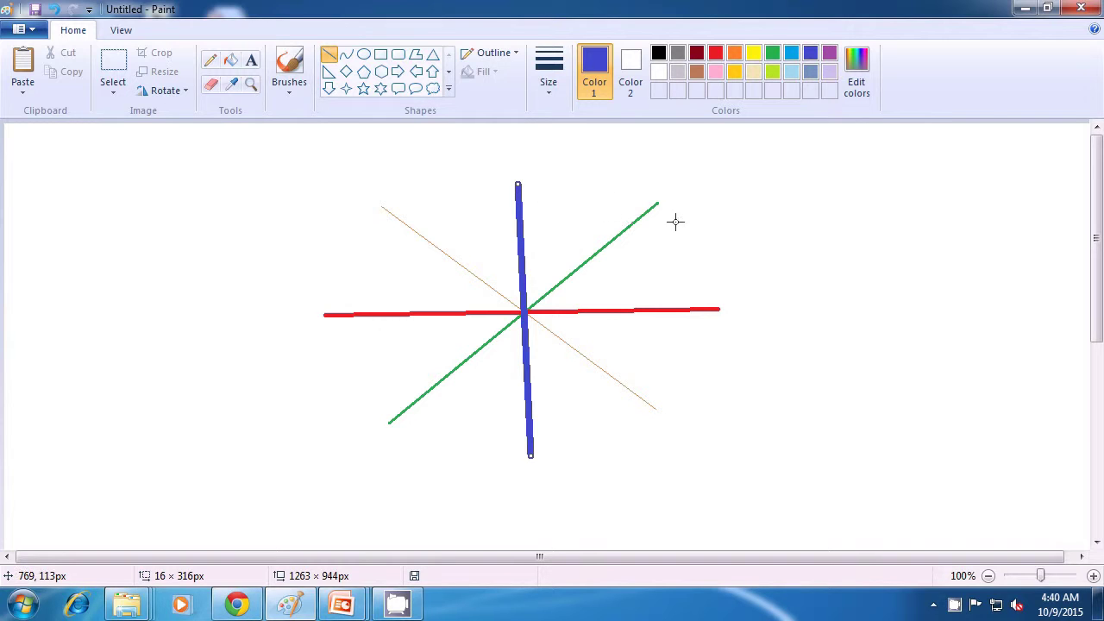
pyautogui.click(710, 227)
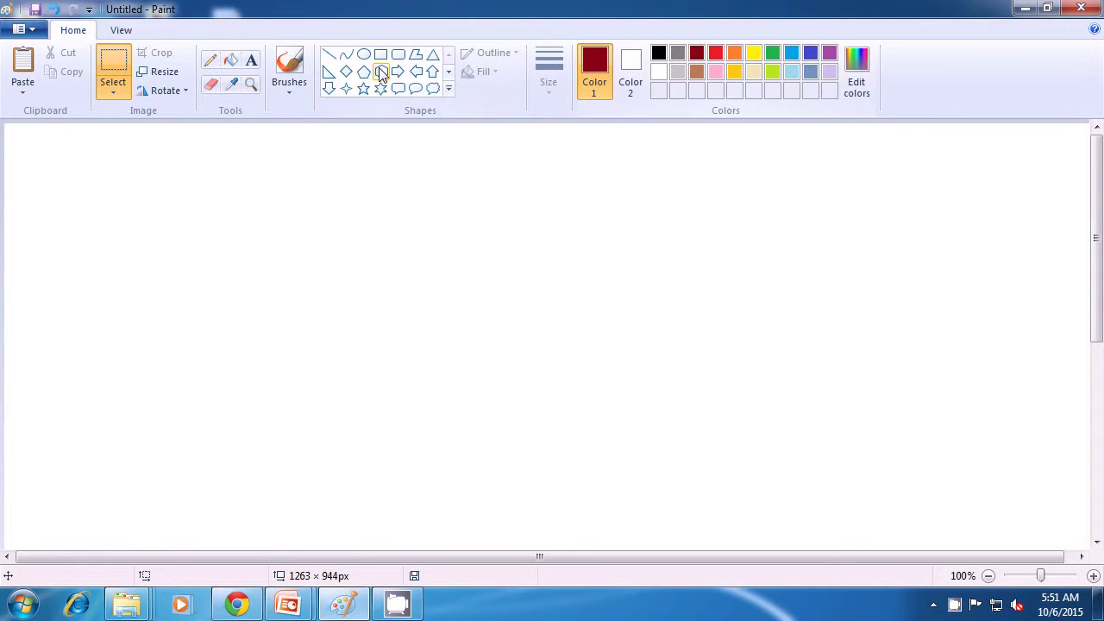
# Draw two dark red roof slopes meeting at a peak, each about 100 px wide and high, using the third line size.
pyautogui.click(327, 54)
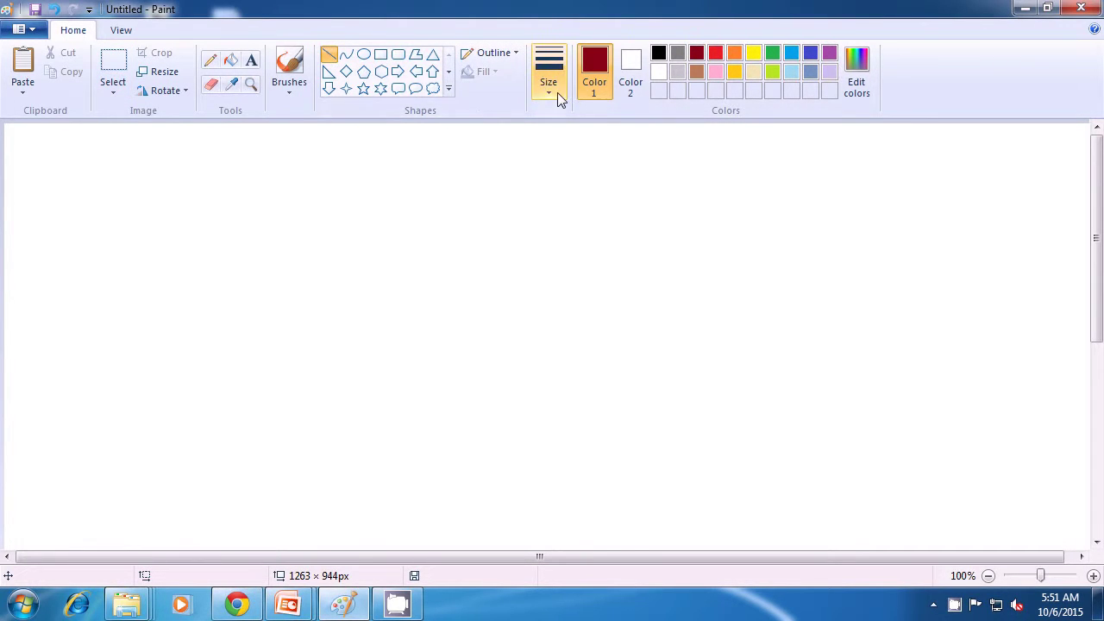
pyautogui.click(544, 93)
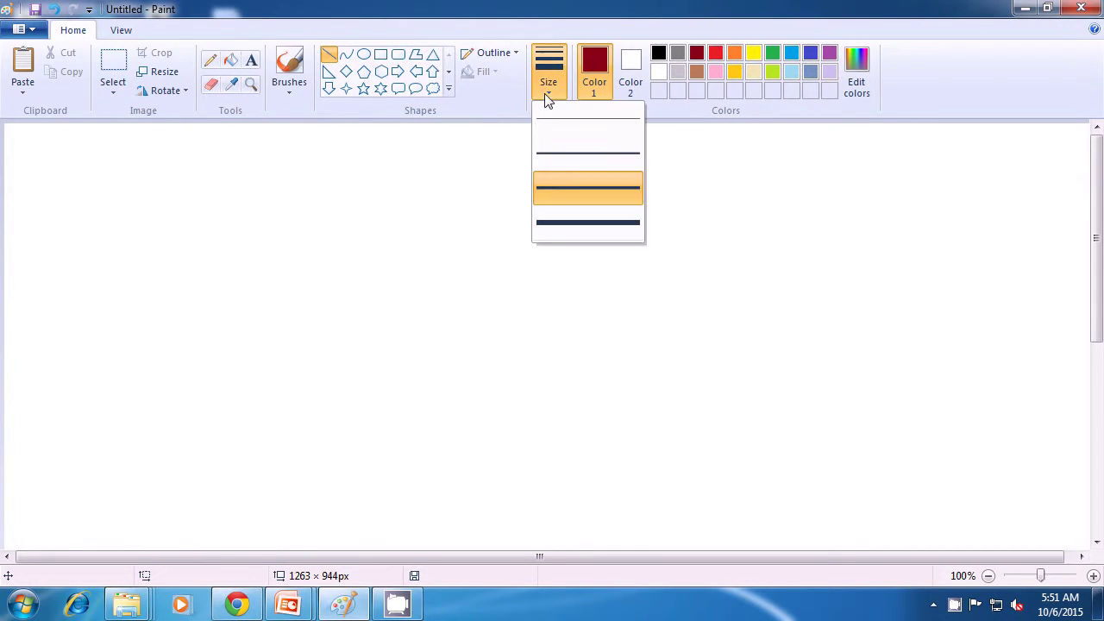
pyautogui.click(553, 193)
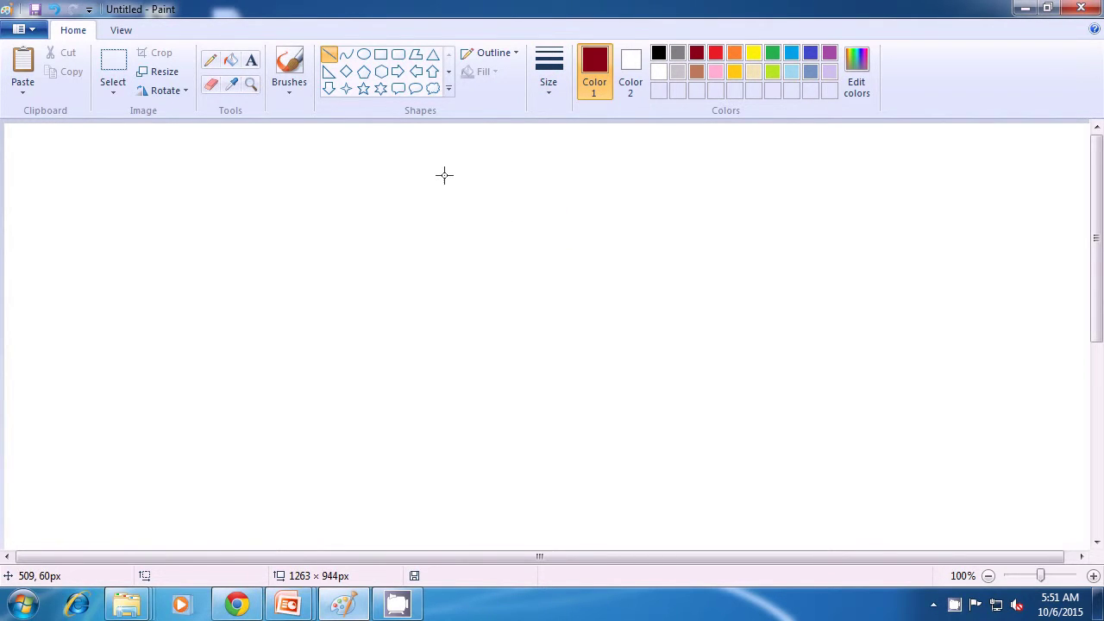
pyautogui.moveTo(449, 175); pyautogui.dragTo(362, 267)
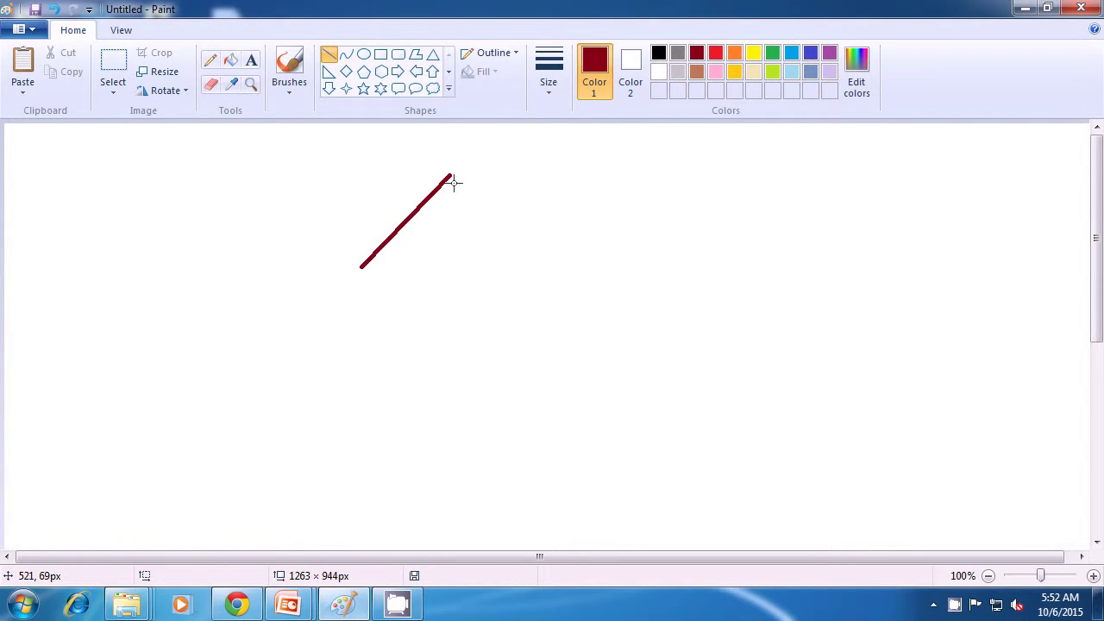
pyautogui.moveTo(450, 176)
pyautogui.mouseDown()
pyautogui.moveTo(514, 259)
pyautogui.moveTo(548, 267)
pyautogui.moveTo(537, 265)
pyautogui.mouseUp()
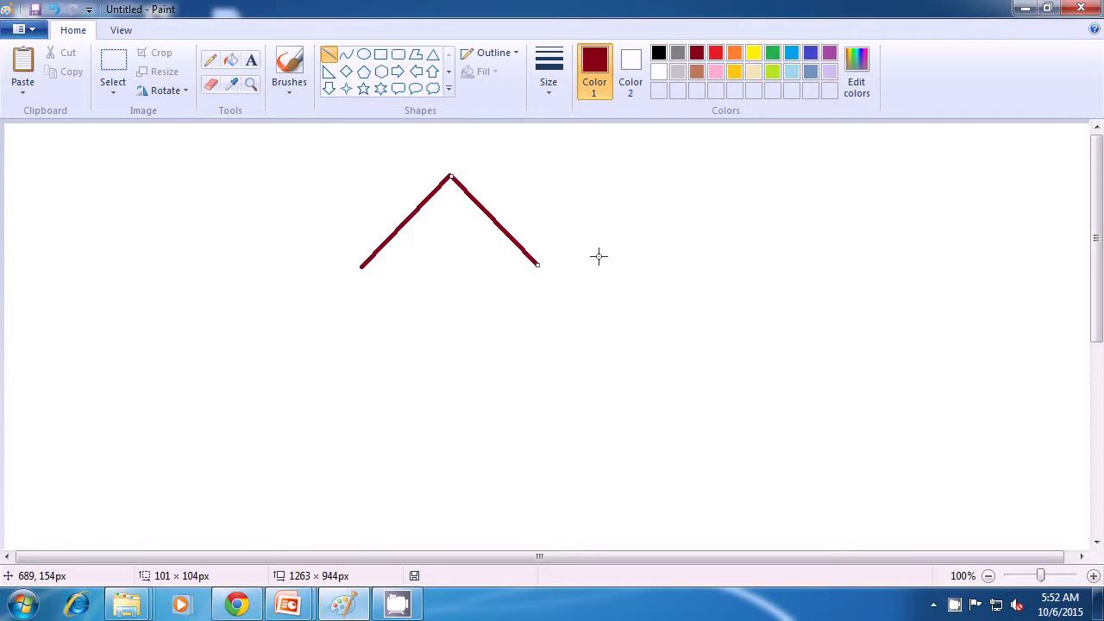
# Close the roof triangle with a black horizontal line about 204 px long between the lower ends of the slopes.
pyautogui.click(658, 53)
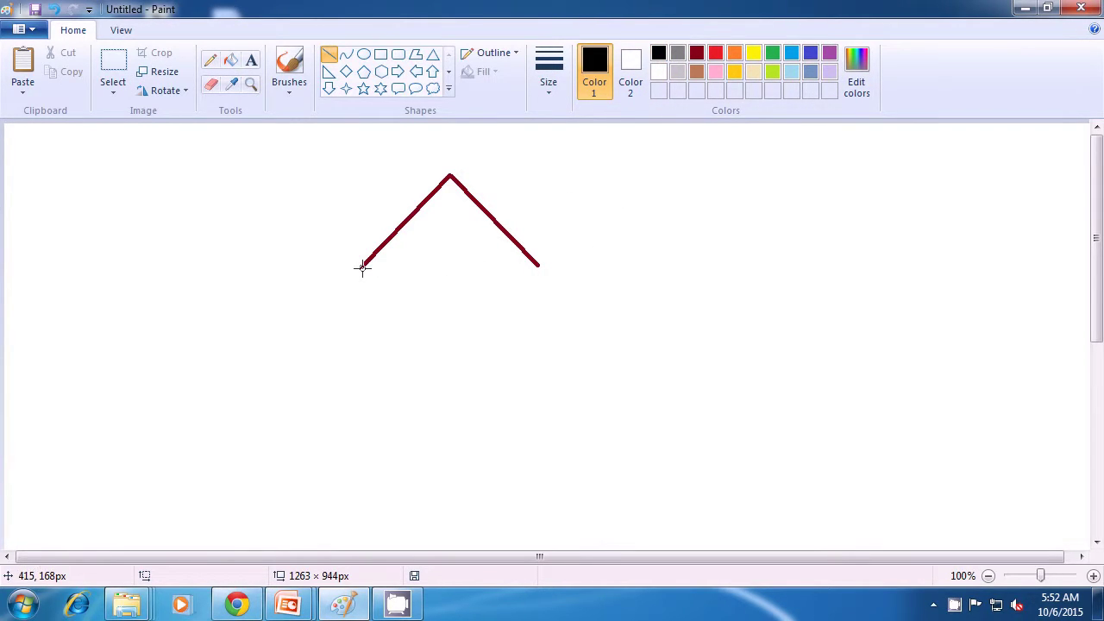
pyautogui.moveTo(362, 267); pyautogui.dragTo(539, 266)
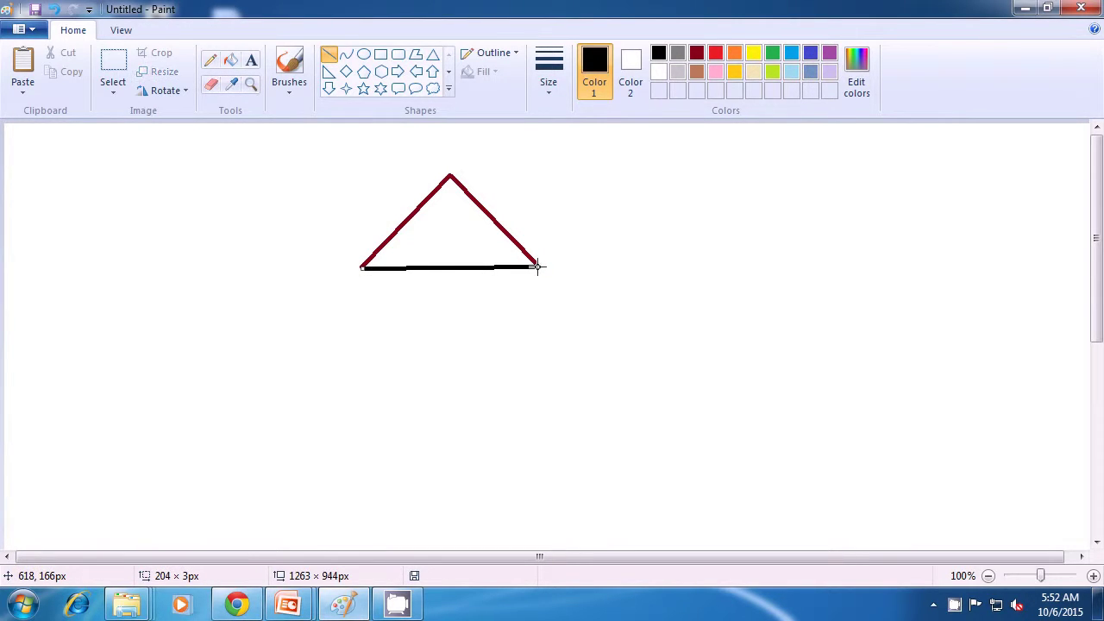
pyautogui.click(597, 273)
# Draw two vertical indigo walls about 187 px tall down from the roof's lower corners.
pyautogui.click(811, 53)
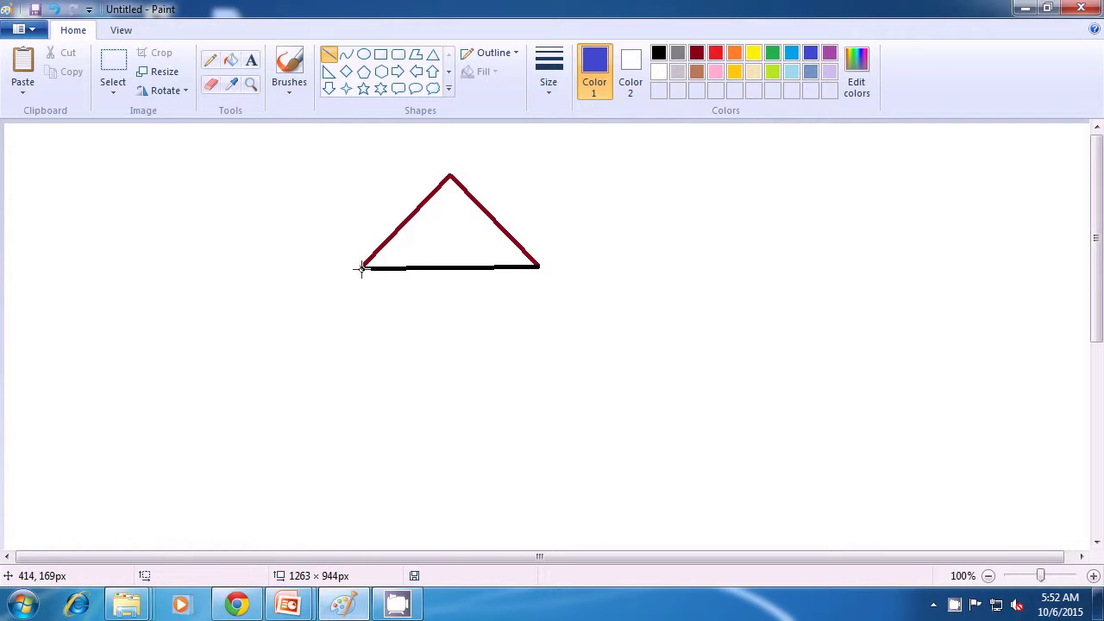
pyautogui.moveTo(362, 267); pyautogui.dragTo(361, 431)
pyautogui.click(418, 405)
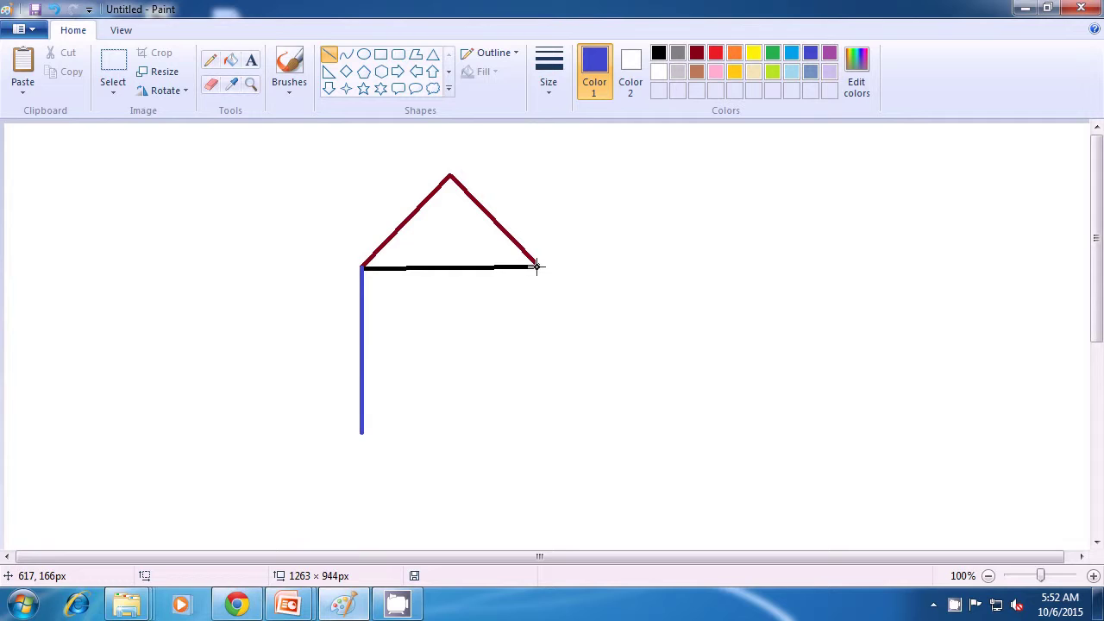
pyautogui.moveTo(538, 267); pyautogui.dragTo(538, 427)
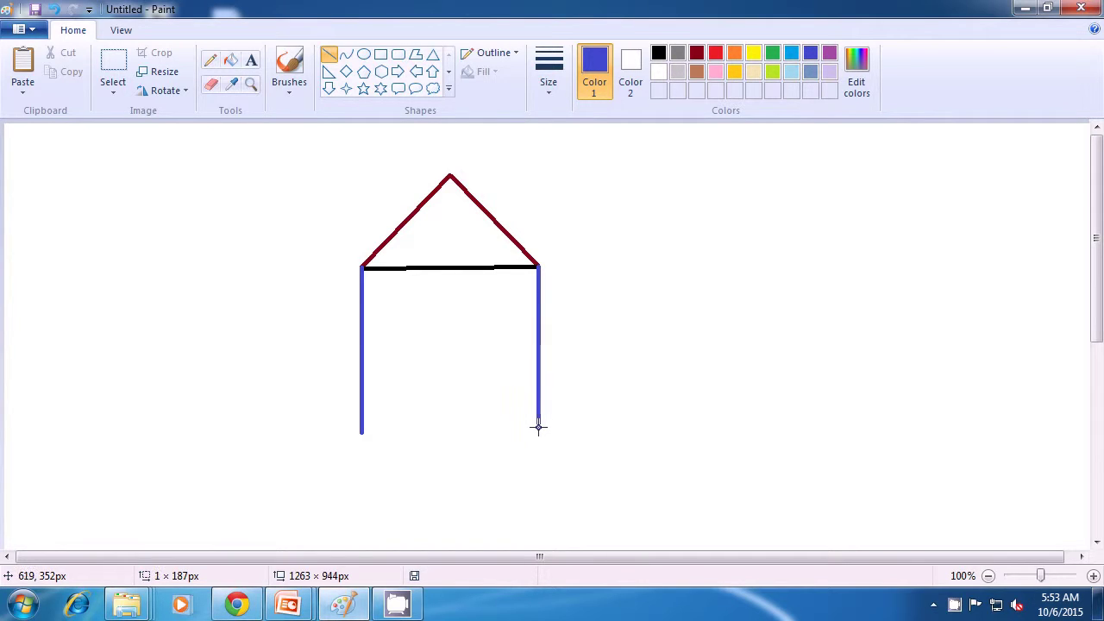
pyautogui.click(626, 421)
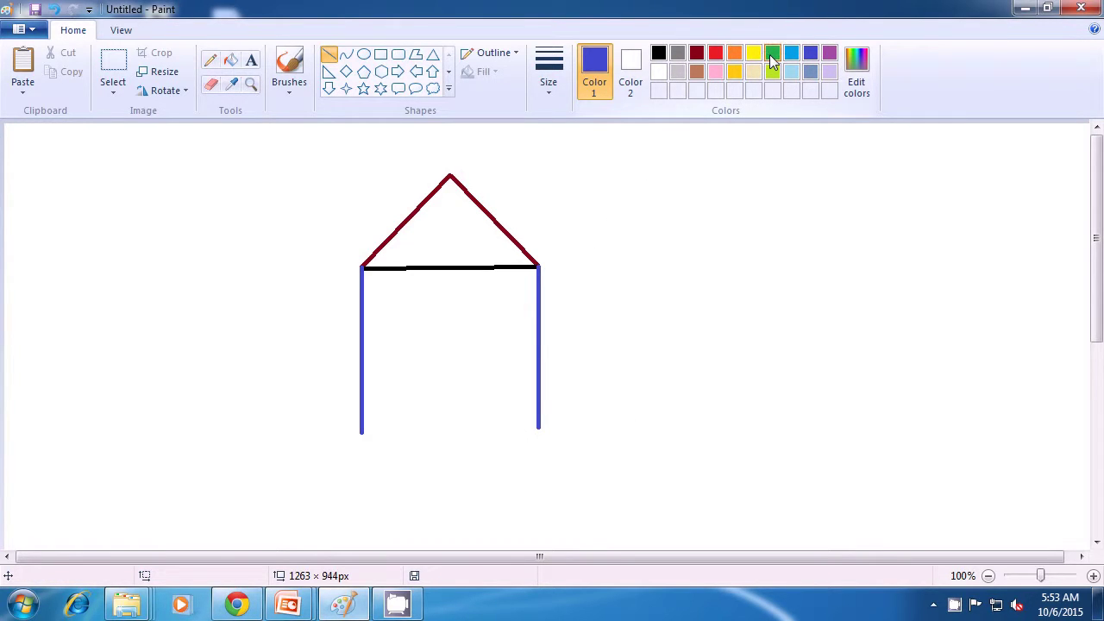
# Draw a green floor line joining the bottom ends of the two walls.
pyautogui.click(772, 55)
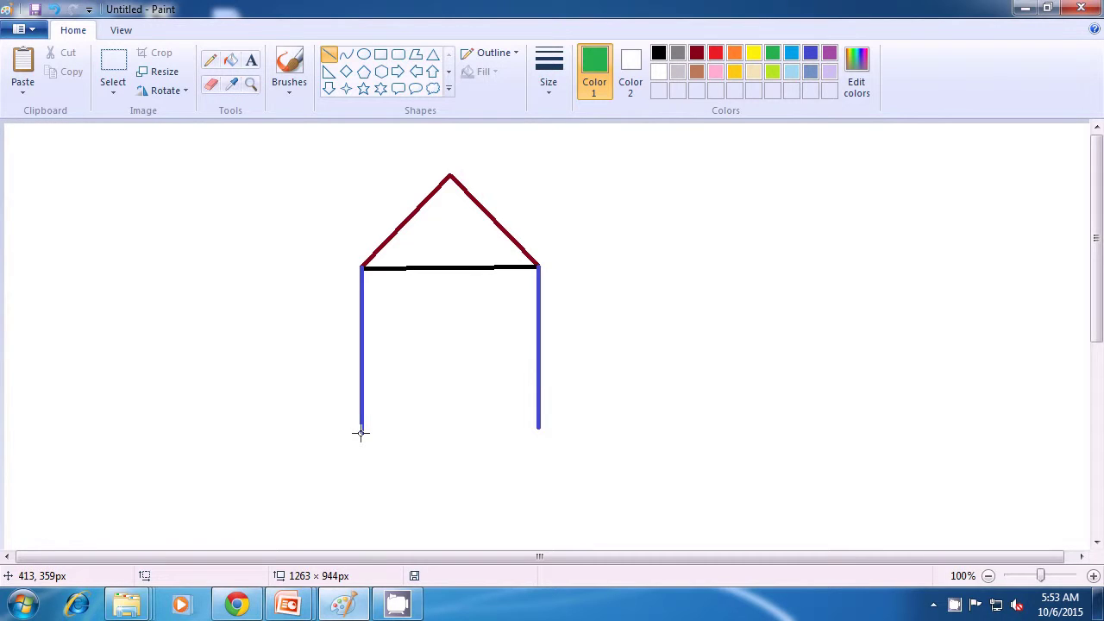
pyautogui.moveTo(360, 433); pyautogui.dragTo(538, 430)
pyautogui.click(594, 441)
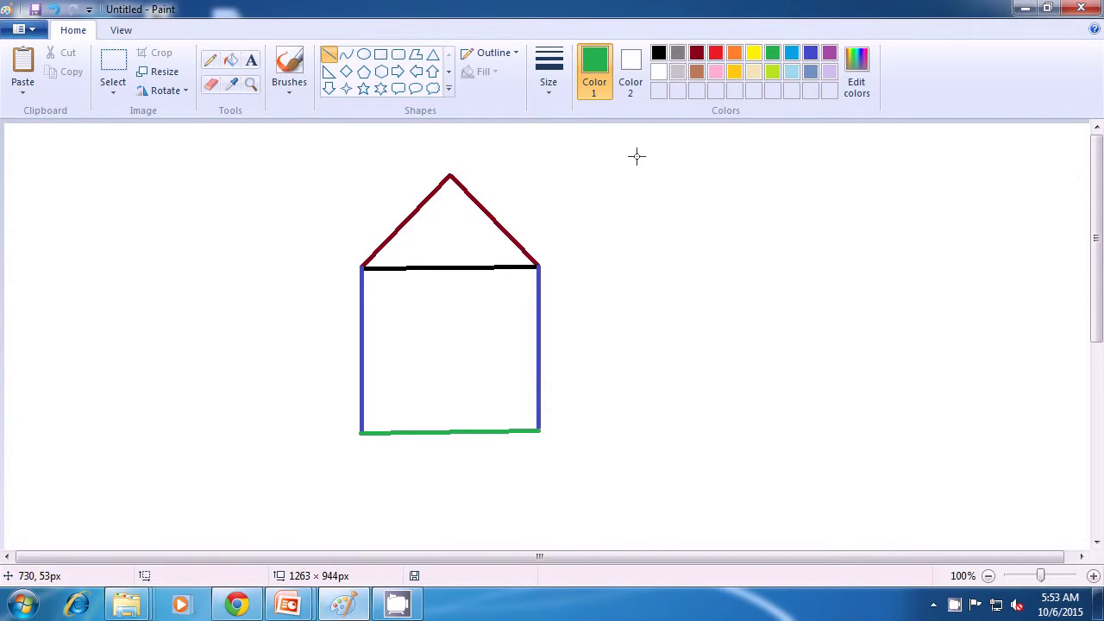
# Draw a dark red rectangular window about 48 px high beside the house's left wall, using four straight lines.
pyautogui.click(699, 55)
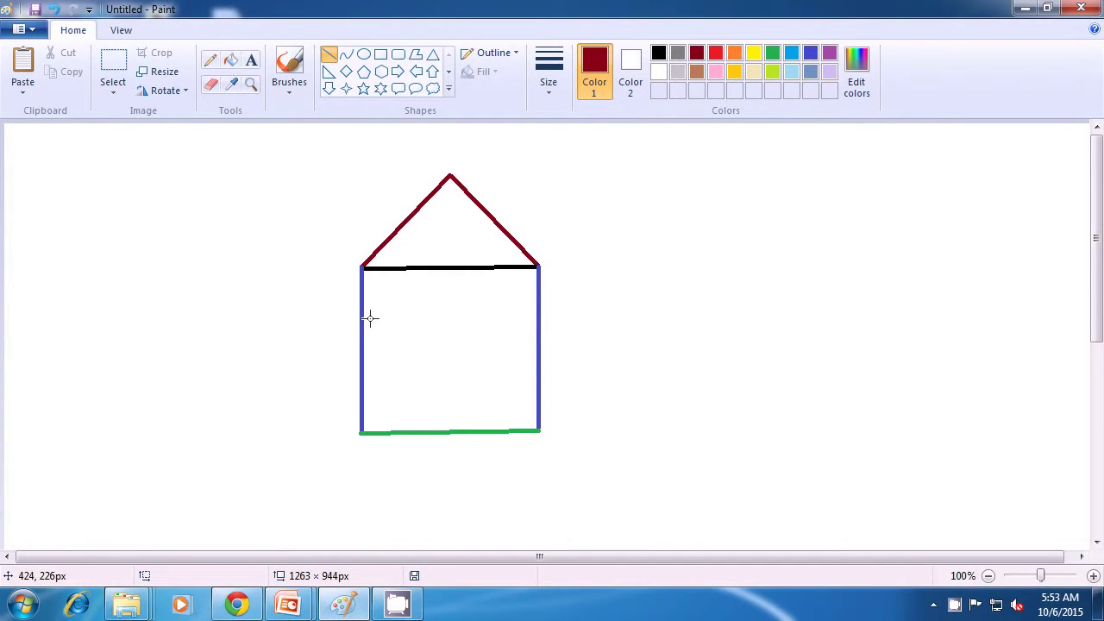
pyautogui.moveTo(370, 319); pyautogui.dragTo(370, 362)
pyautogui.moveTo(371, 320); pyautogui.dragTo(390, 321)
pyautogui.moveTo(393, 320); pyautogui.dragTo(394, 361)
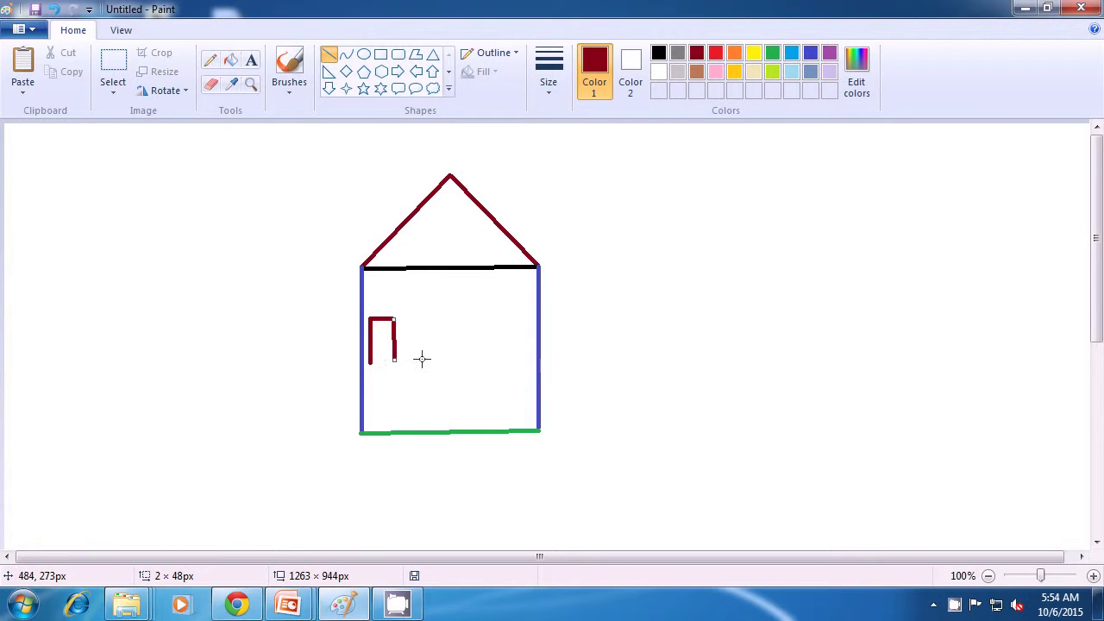
pyautogui.click(421, 357)
pyautogui.moveTo(371, 362); pyautogui.dragTo(396, 362)
pyautogui.click(439, 357)
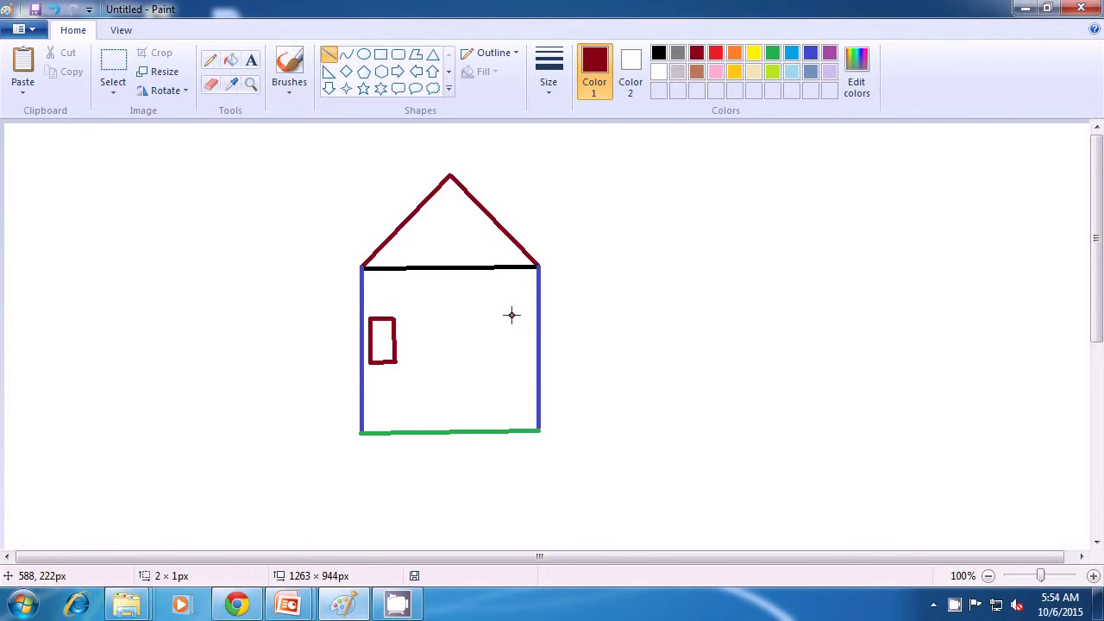
# Draw a matching dark red window about 23 px wide and 46 px high beside the right wall, using four straight lines.
pyautogui.moveTo(511, 315); pyautogui.dragTo(530, 315)
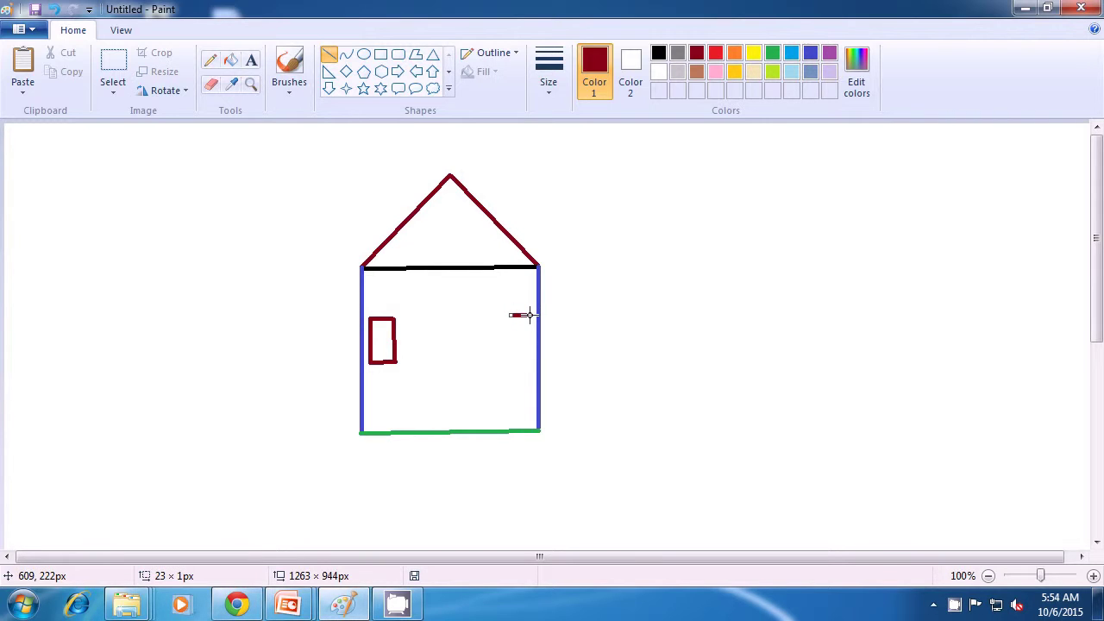
pyautogui.click(593, 320)
pyautogui.moveTo(532, 315); pyautogui.dragTo(531, 353)
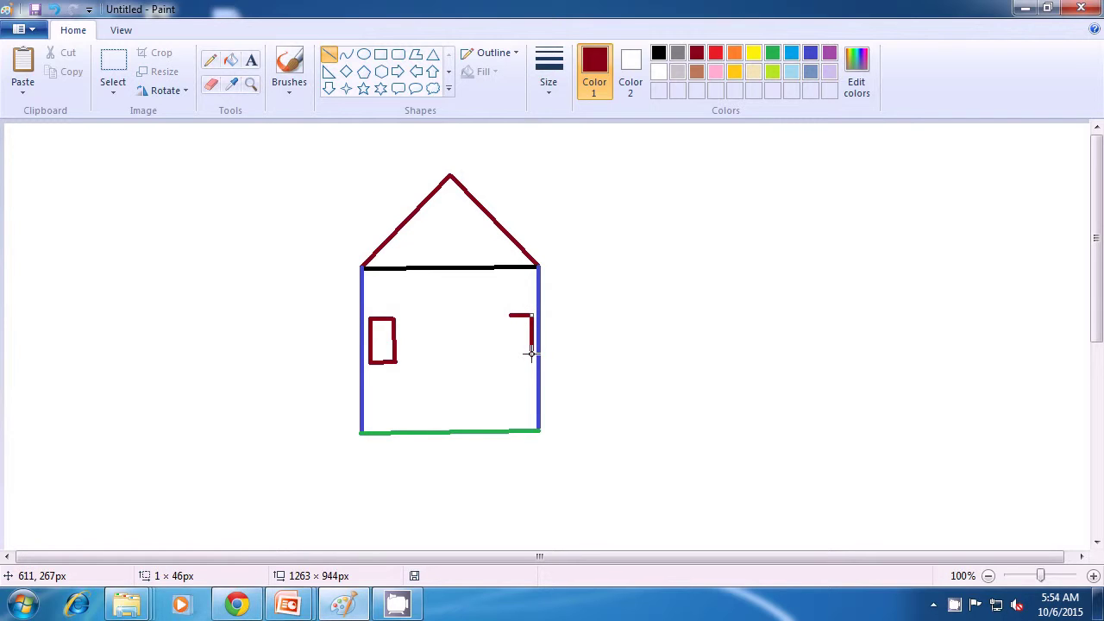
pyautogui.click(601, 352)
pyautogui.moveTo(509, 316); pyautogui.dragTo(509, 354)
pyautogui.click(626, 352)
pyautogui.moveTo(509, 354); pyautogui.dragTo(529, 354)
pyautogui.click(626, 355)
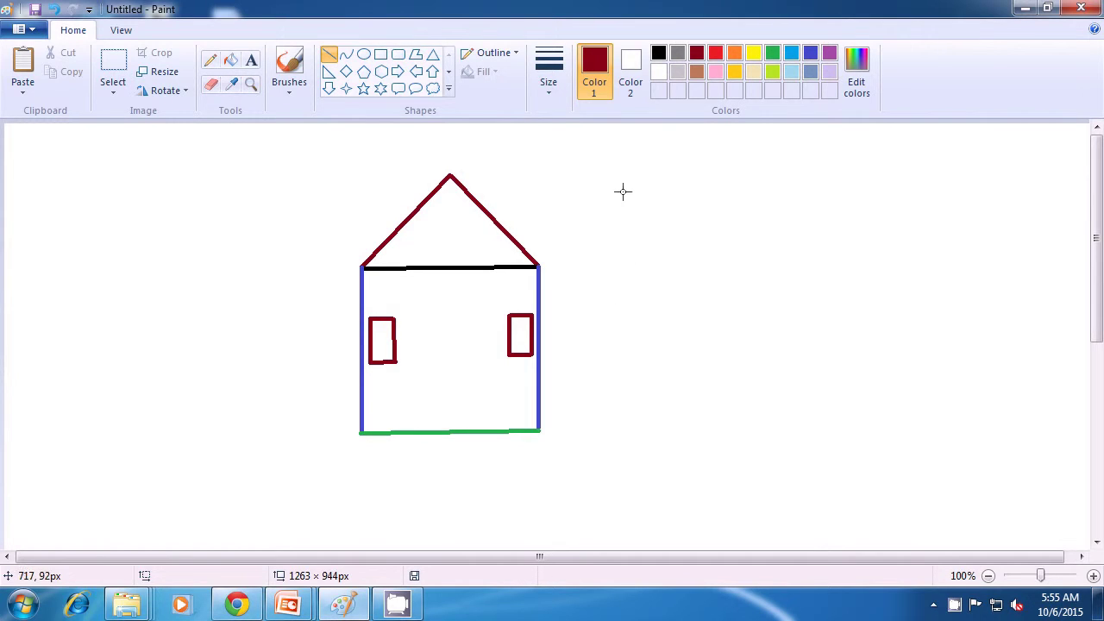
# Draw two vertical green bars inside the left window, one in the second line size and one in the third.
pyautogui.click(774, 52)
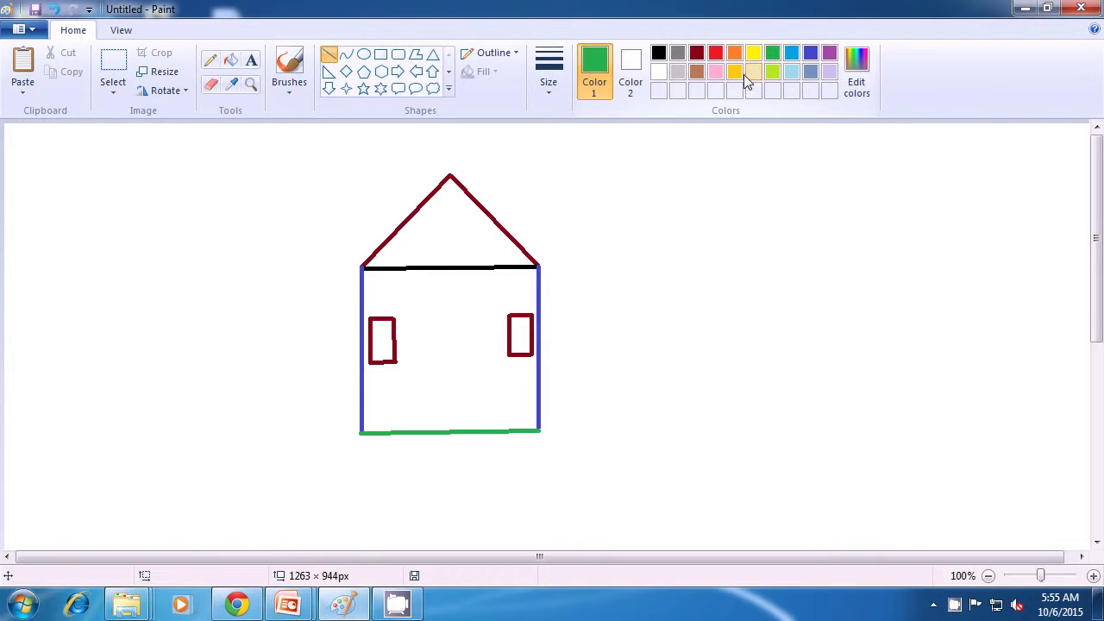
pyautogui.click(544, 89)
pyautogui.click(552, 151)
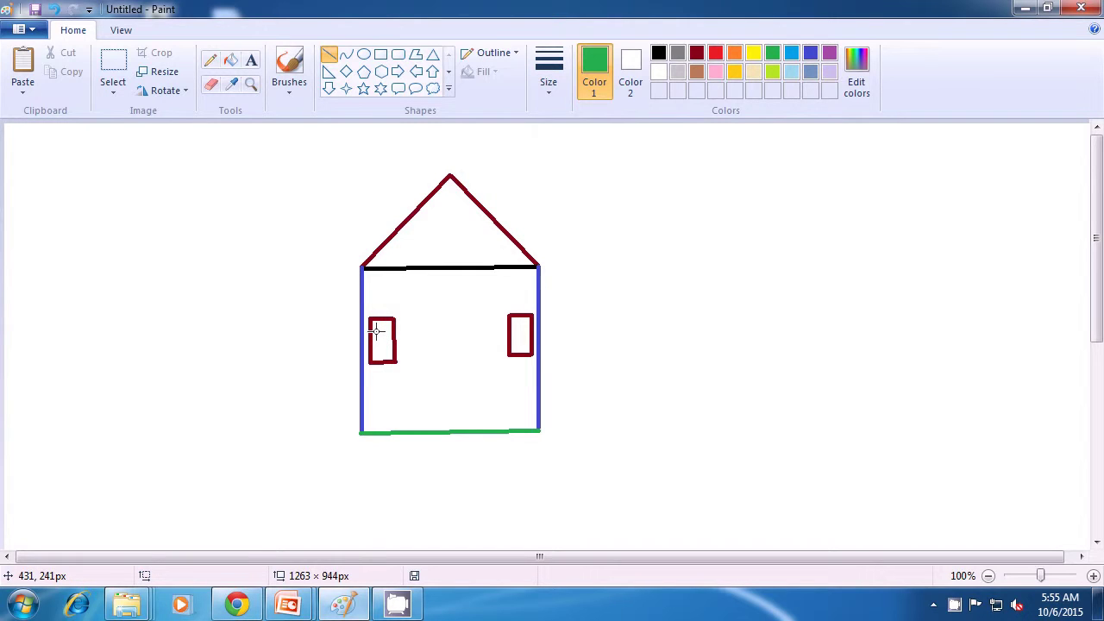
pyautogui.moveTo(376, 331); pyautogui.dragTo(377, 354)
pyautogui.click(406, 345)
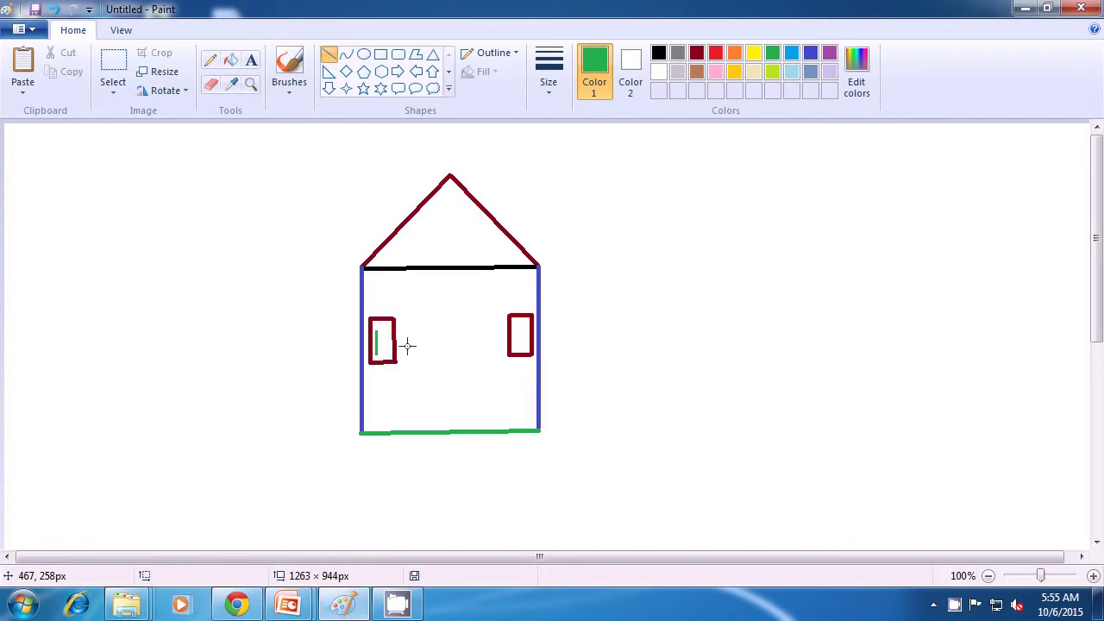
pyautogui.click(550, 94)
pyautogui.click(561, 201)
pyautogui.moveTo(384, 328); pyautogui.dragTo(385, 354)
pyautogui.click(441, 339)
# Draw three vertical green bars inside the right window, using the second, third and thinnest line sizes in turn.
pyautogui.click(548, 94)
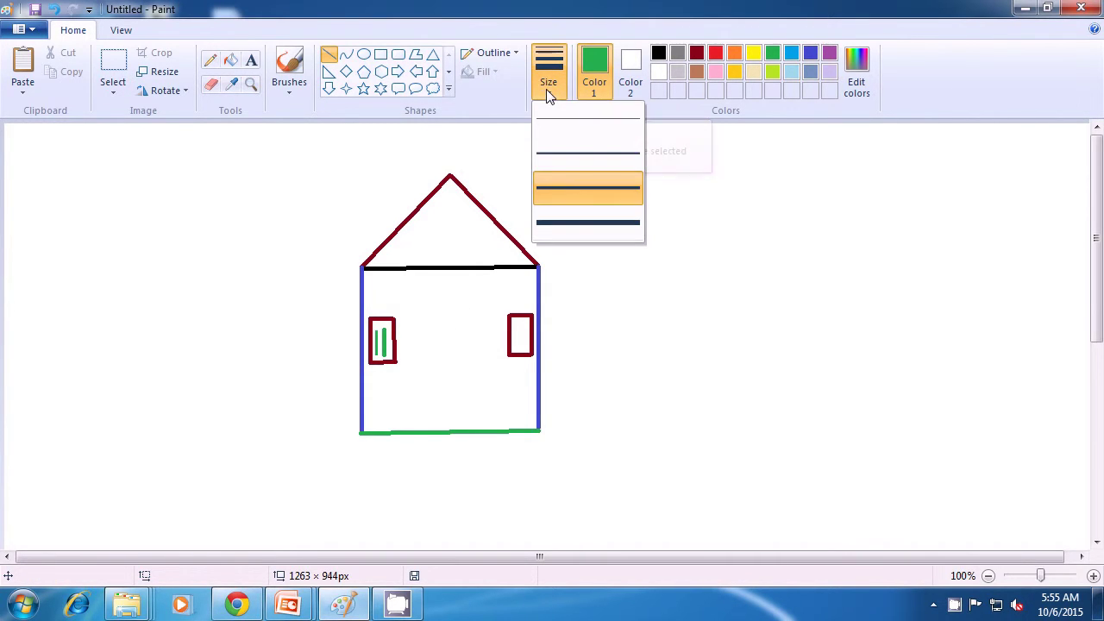
pyautogui.click(556, 161)
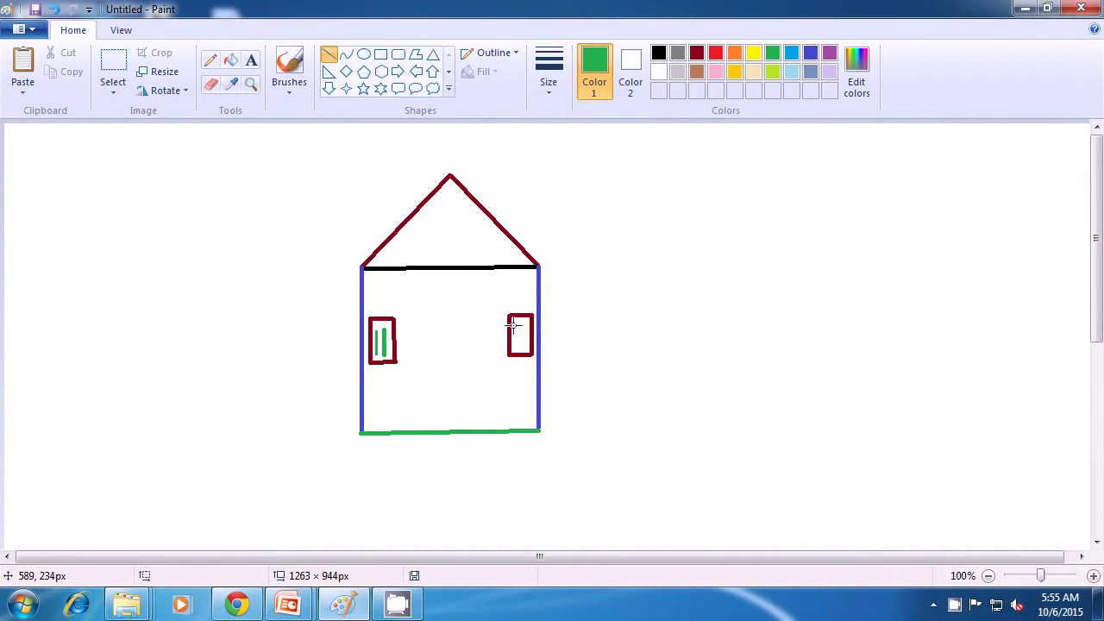
pyautogui.moveTo(512, 324); pyautogui.dragTo(515, 345)
pyautogui.click(546, 86)
pyautogui.click(570, 184)
pyautogui.moveTo(518, 325); pyautogui.dragTo(522, 346)
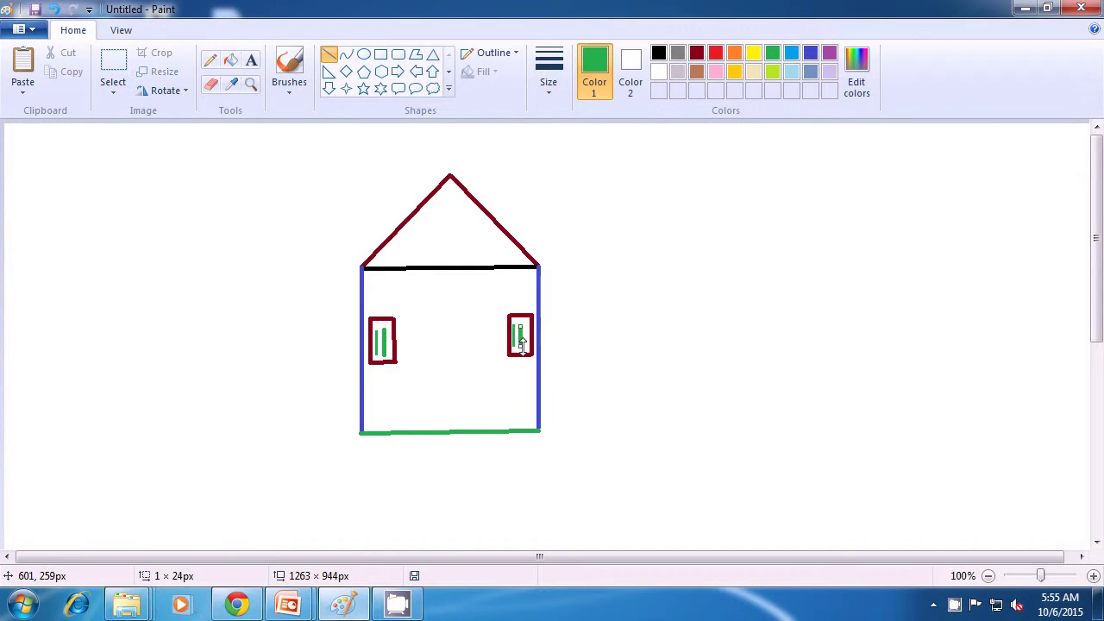
pyautogui.click(603, 333)
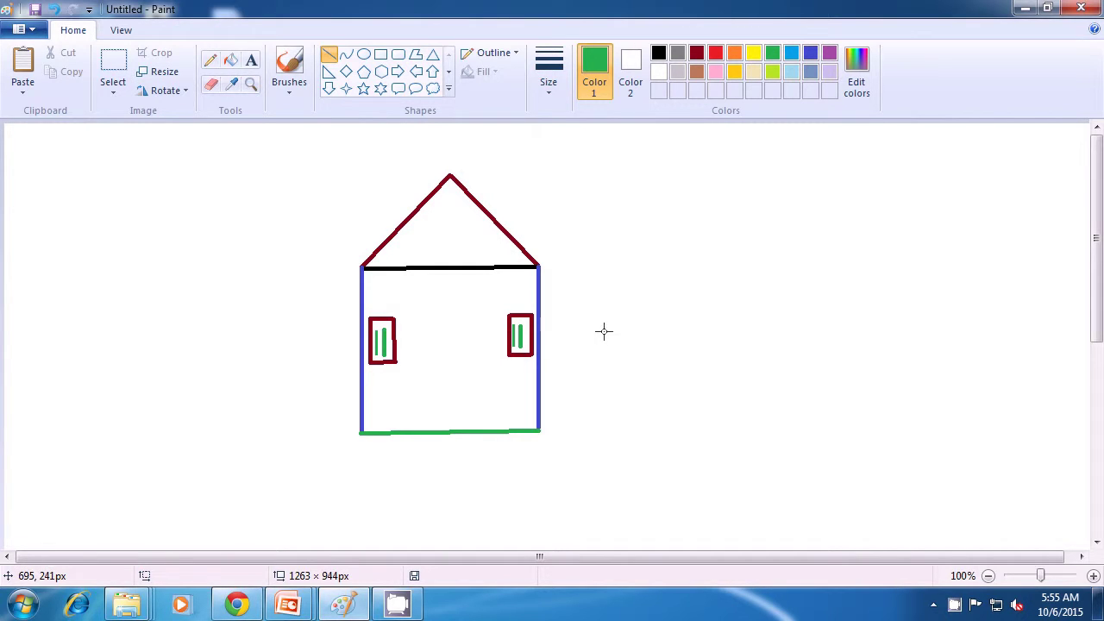
pyautogui.click(551, 95)
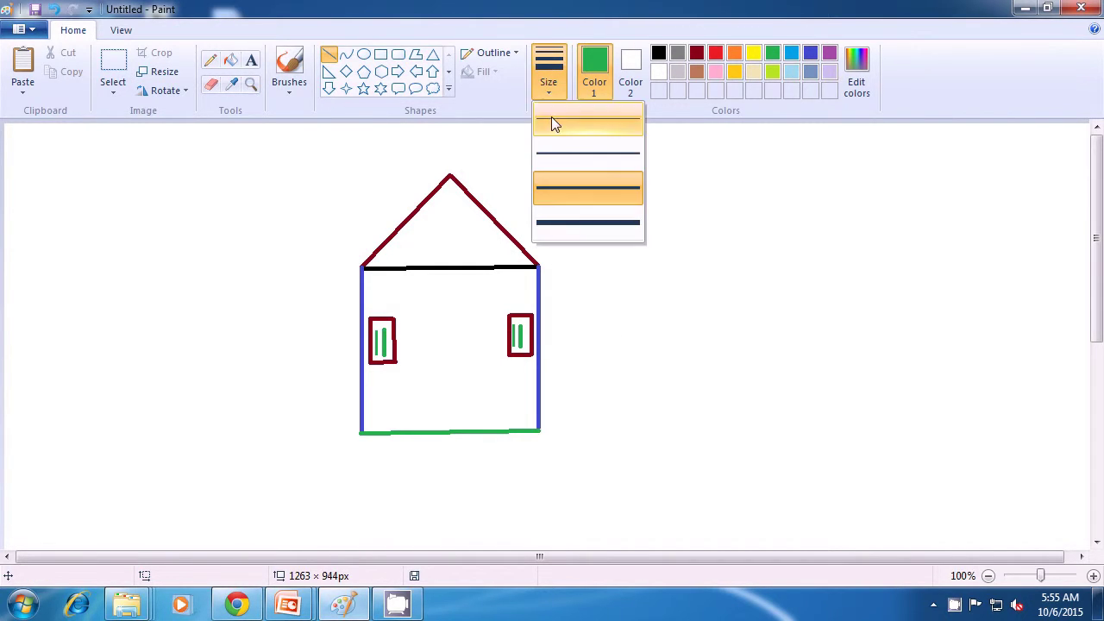
pyautogui.click(551, 121)
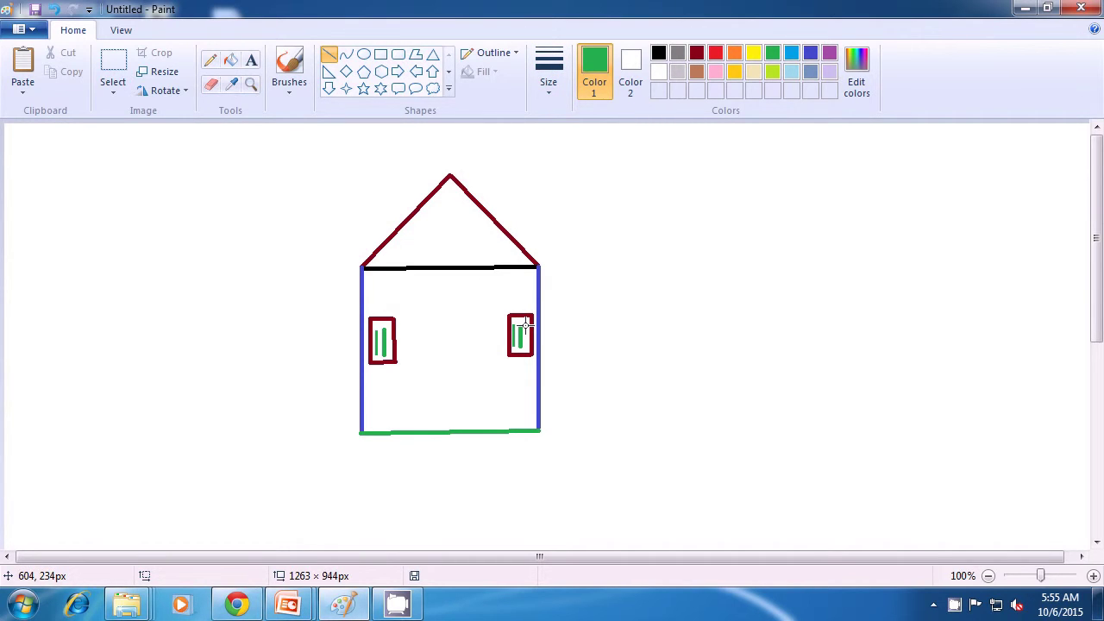
pyautogui.moveTo(524, 325); pyautogui.dragTo(524, 349)
pyautogui.click(603, 328)
# Draw a yellow door about 49 px wide and 61 px high on the floor line, using straight lines in the third size.
pyautogui.click(753, 54)
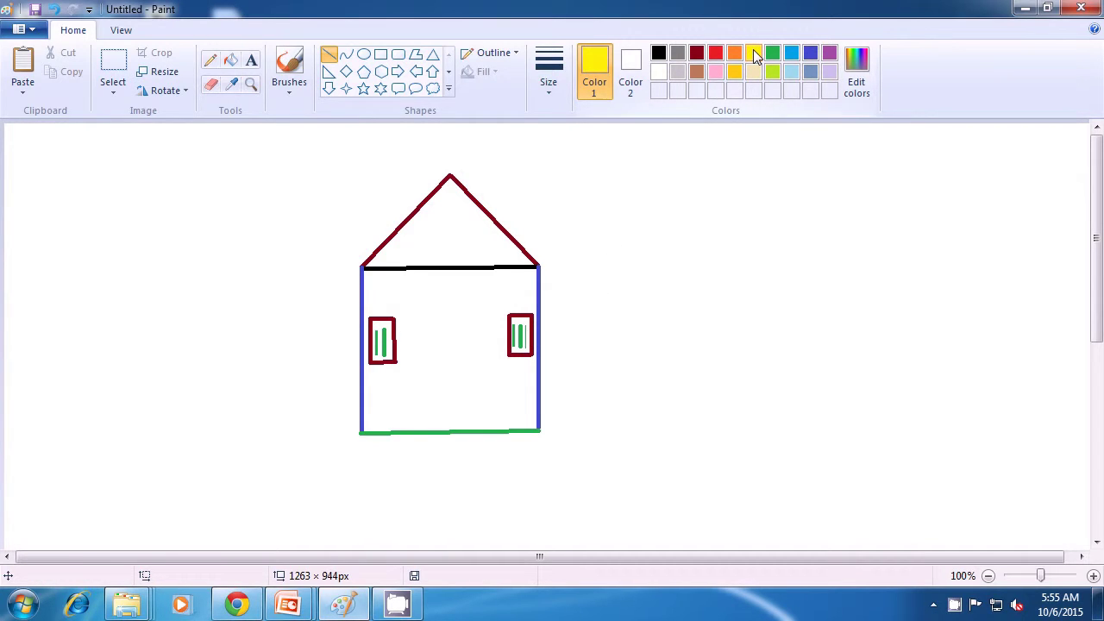
pyautogui.click(552, 90)
pyautogui.click(559, 186)
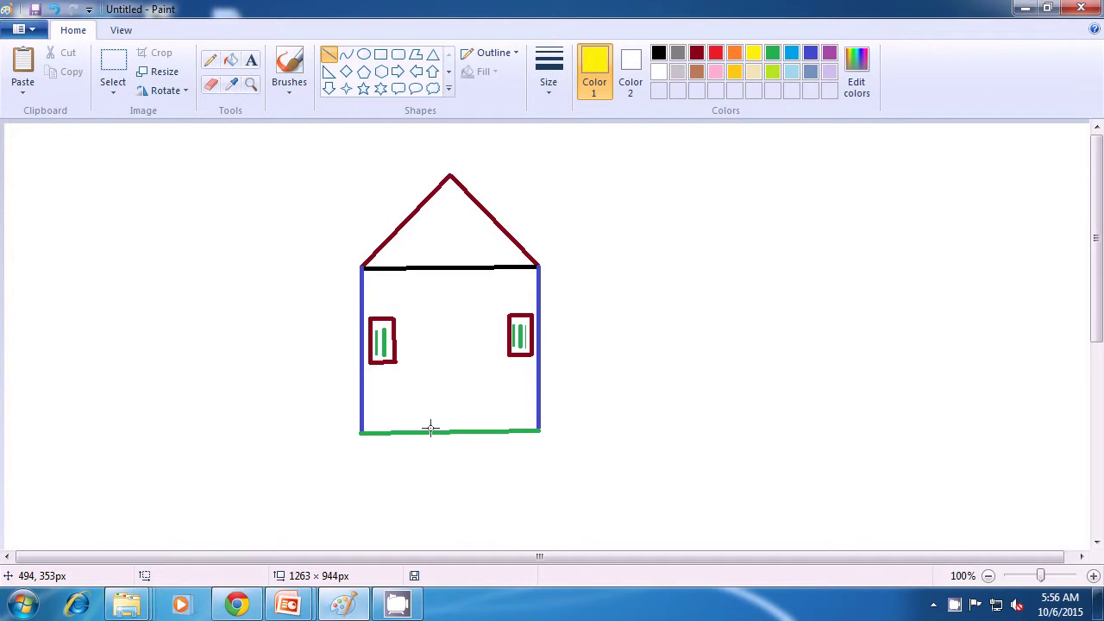
pyautogui.moveTo(431, 429); pyautogui.dragTo(472, 427)
pyautogui.click(523, 384)
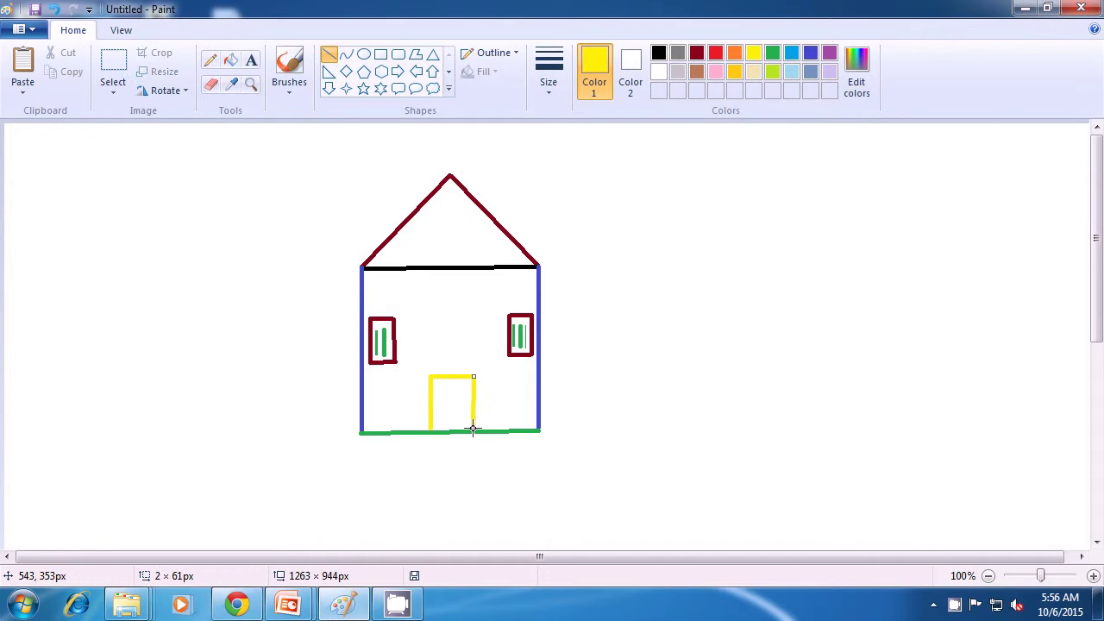
pyautogui.click(511, 407)
pyautogui.moveTo(433, 428); pyautogui.dragTo(473, 429)
pyautogui.click(611, 439)
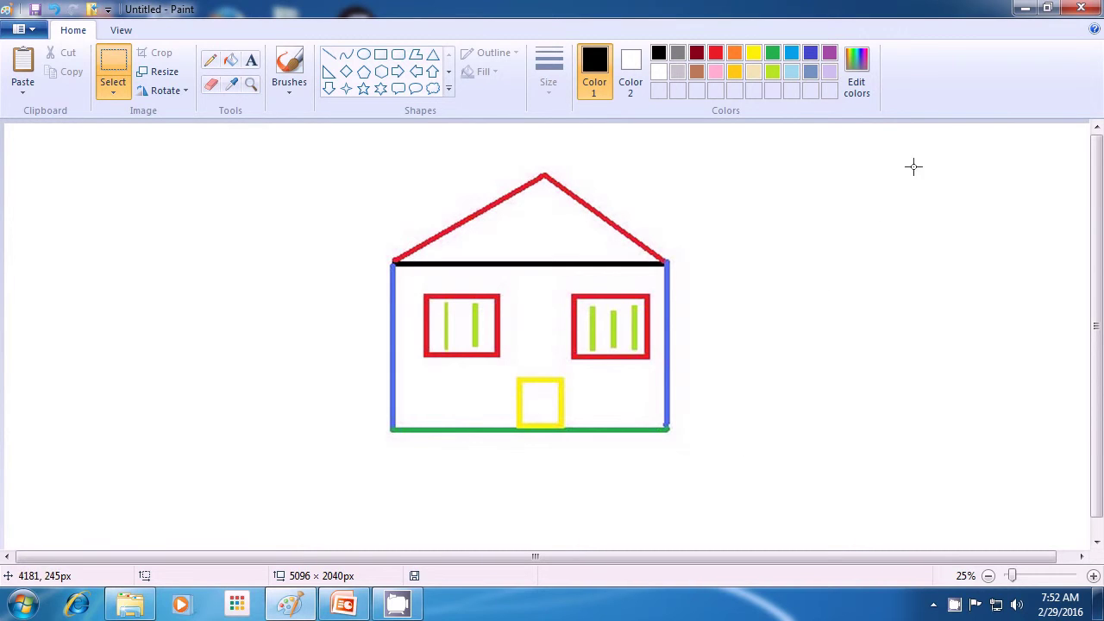
# Close the house drawing without saving the changes.
pyautogui.click(1081, 8)
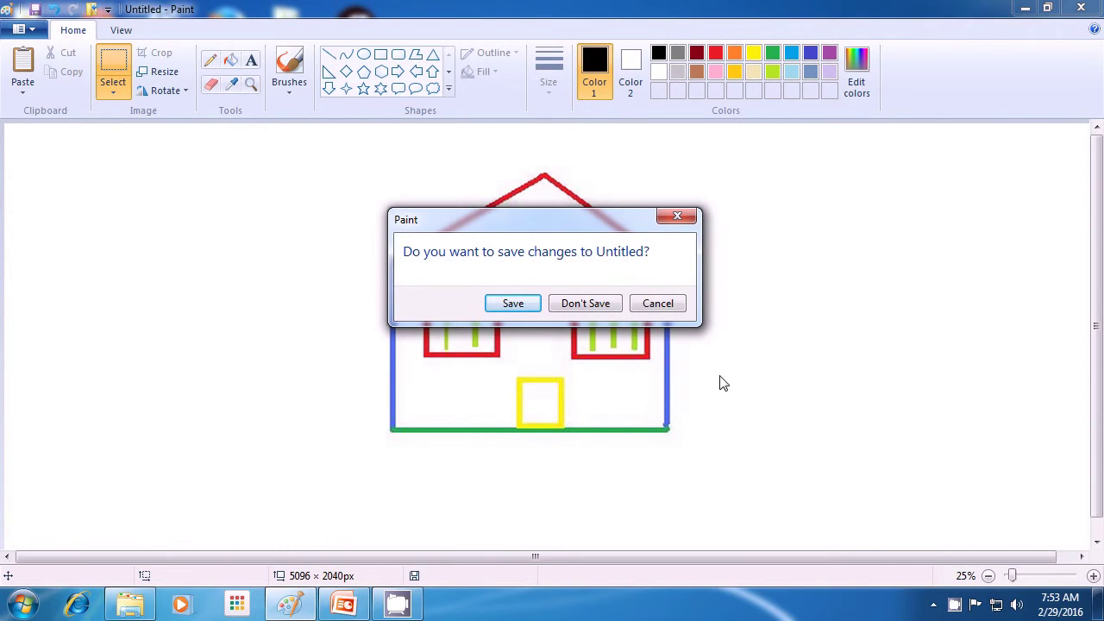
pyautogui.click(591, 303)
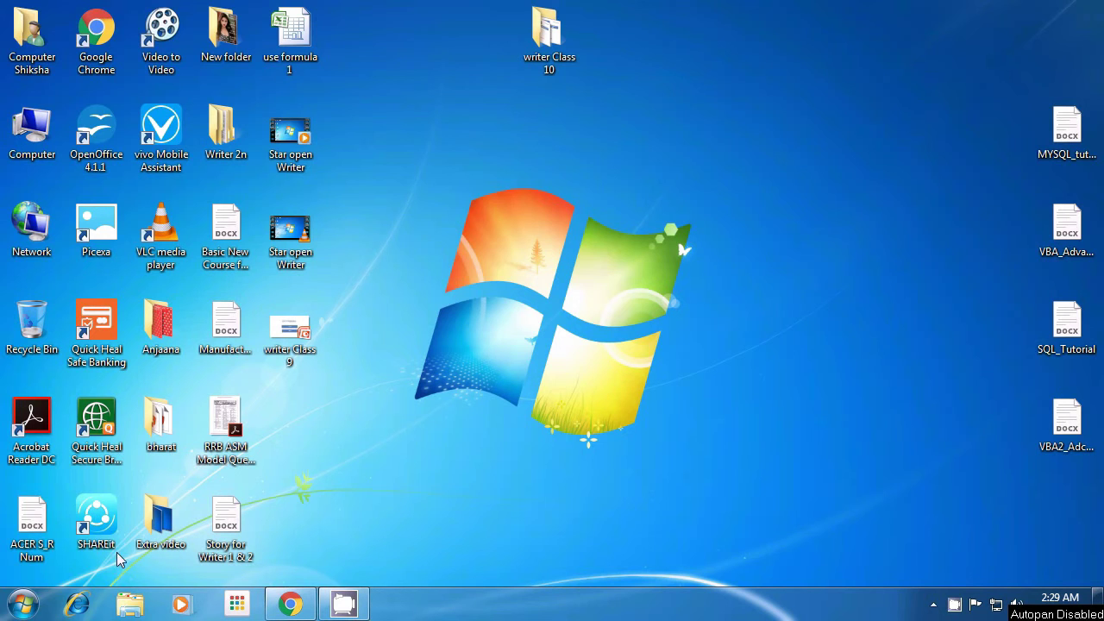
# Bring up the Windows Start menu from the desktop.
pyautogui.click(24, 612)
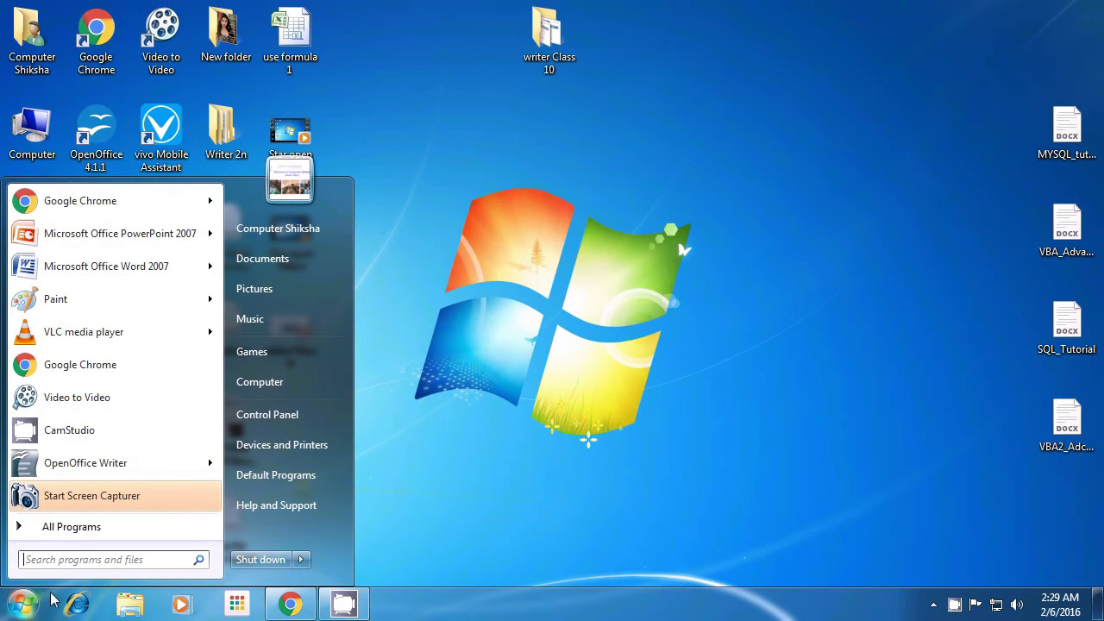